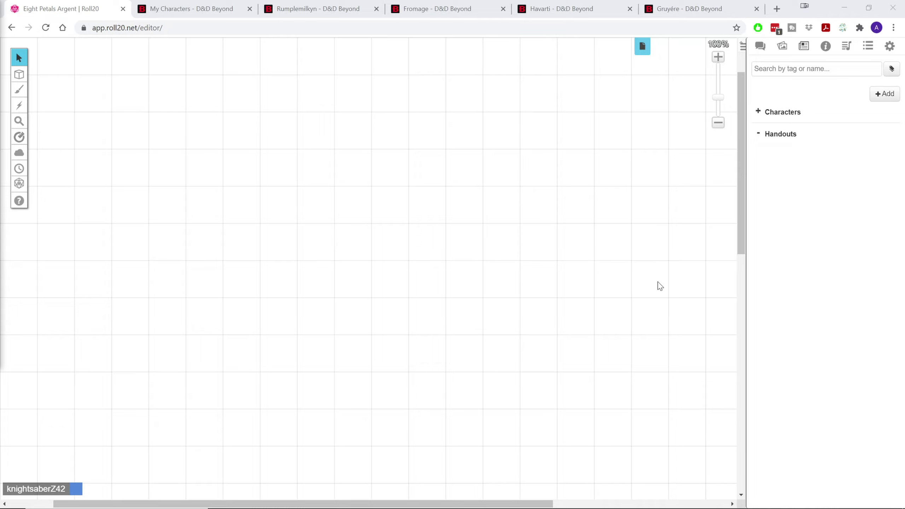
Look over the existing characters on the D&D Beyond My Characters page and return to the Roll20 game
{"action": "scroll", "coordinate": [303, 237], "scroll_direction": "up", "scroll_amount": 1}
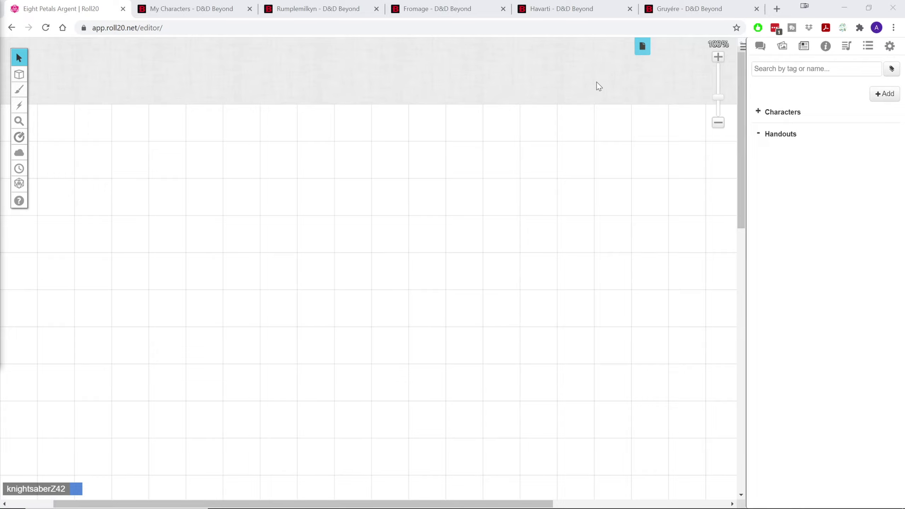
{"action": "left_click", "coordinate": [180, 6]}
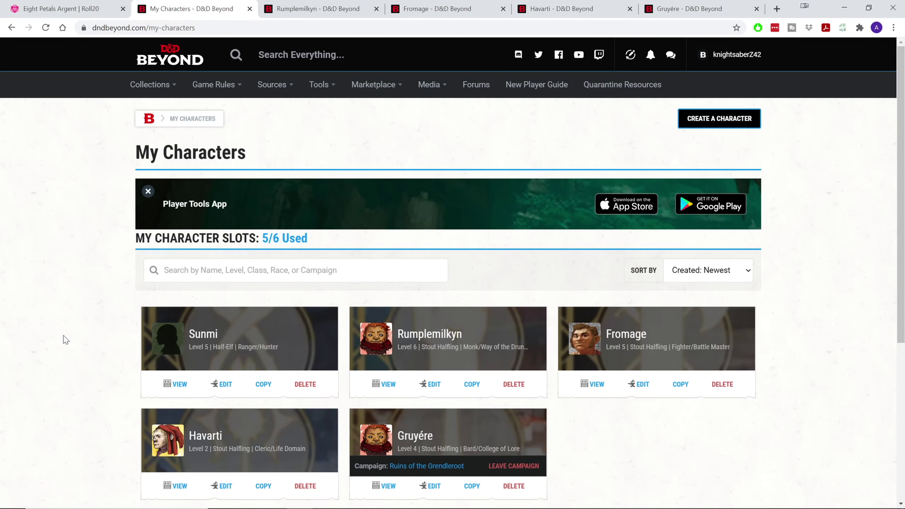
{"action": "scroll", "coordinate": [64, 339], "scroll_direction": "down", "scroll_amount": 1}
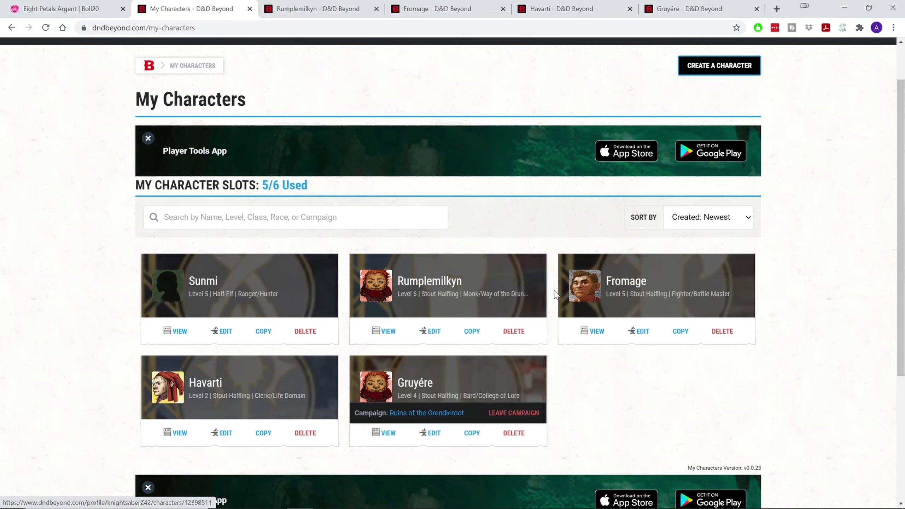
{"action": "key", "text": "ctrl+shift+Tab"}
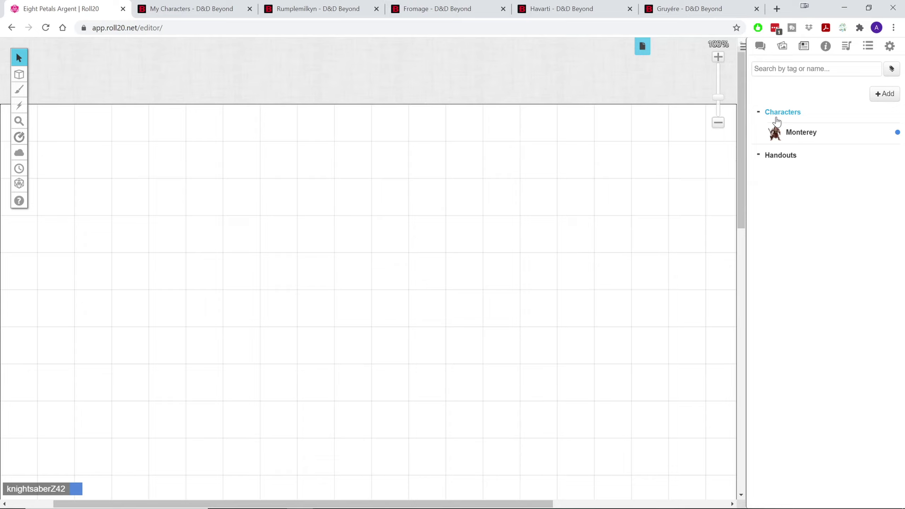
Archive the existing Monterey character and restore it from the archived characters
{"action": "right_click", "coordinate": [809, 135]}
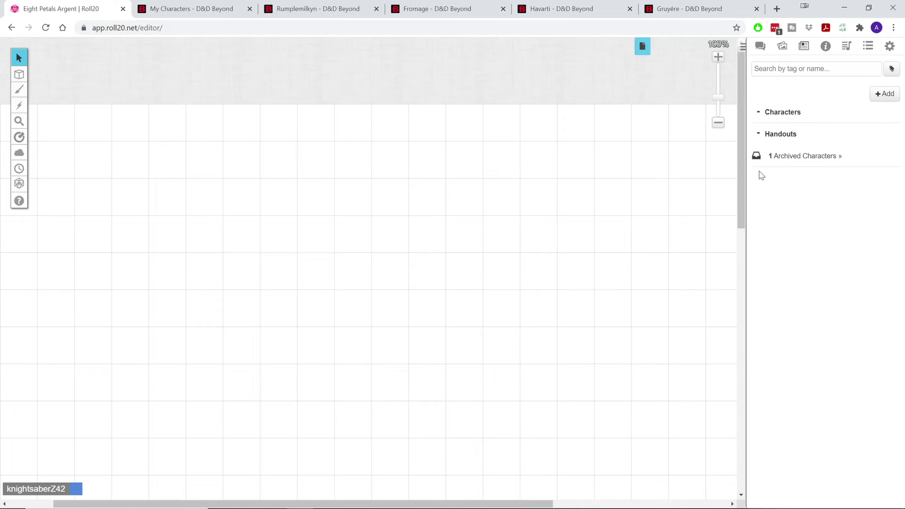
{"action": "left_click", "coordinate": [790, 160]}
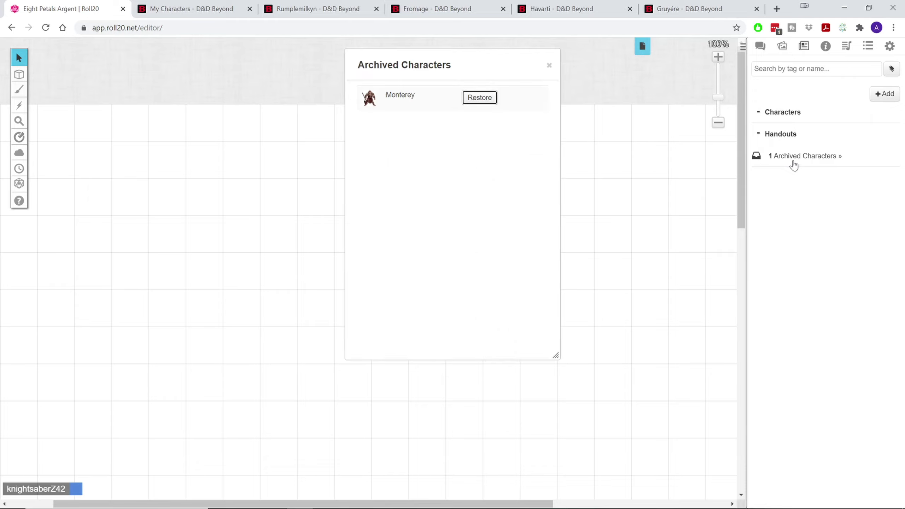
{"action": "left_click", "coordinate": [478, 99]}
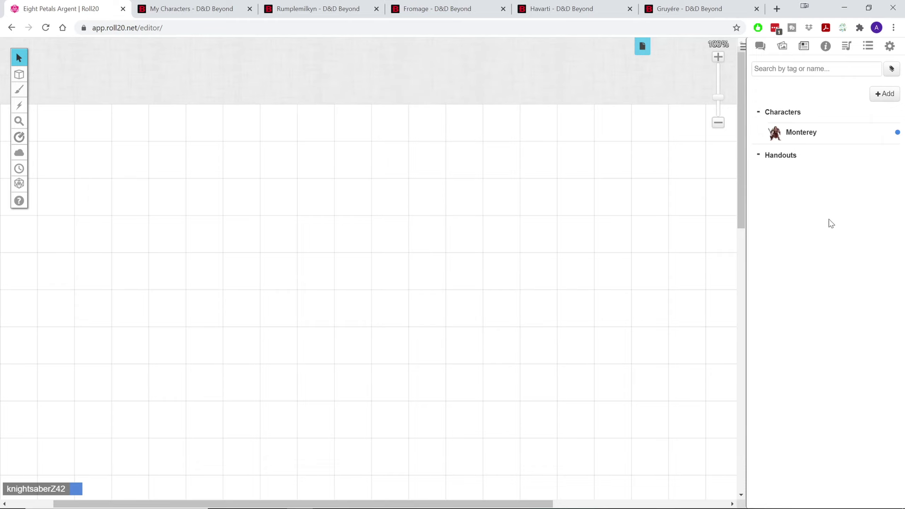
Archive the existing Monterey character and add a new character to the Characters folder
{"action": "right_click", "coordinate": [804, 136]}
{"action": "left_click", "coordinate": [809, 153]}
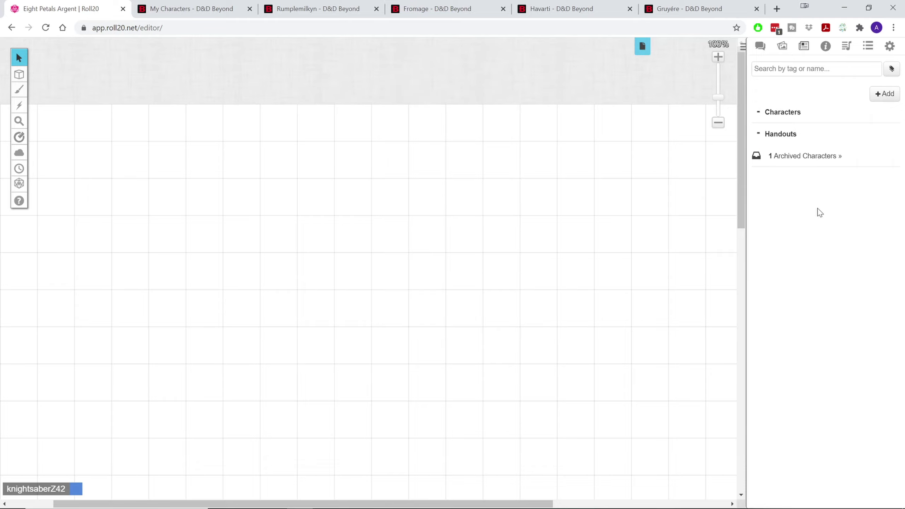
{"action": "right_click", "coordinate": [784, 112]}
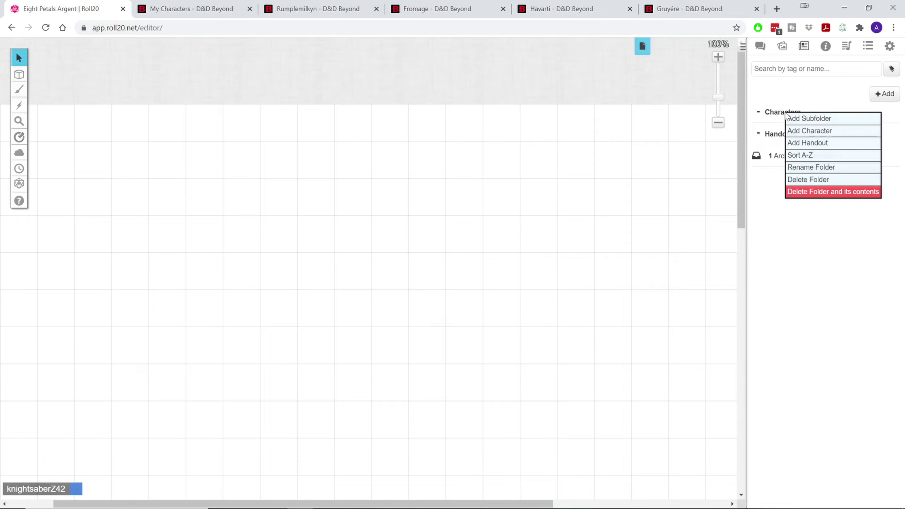
{"action": "left_click", "coordinate": [815, 134]}
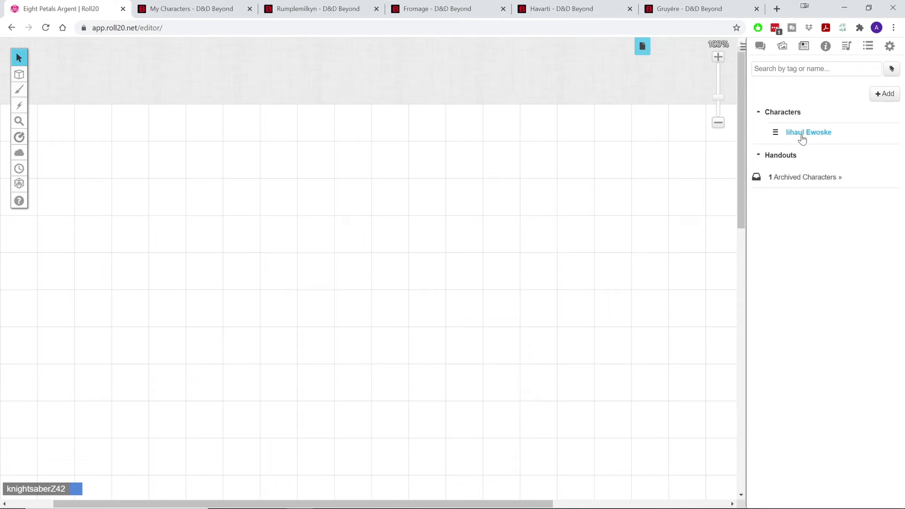
{"action": "right_click", "coordinate": [801, 241]}
{"action": "left_click", "coordinate": [804, 223]}
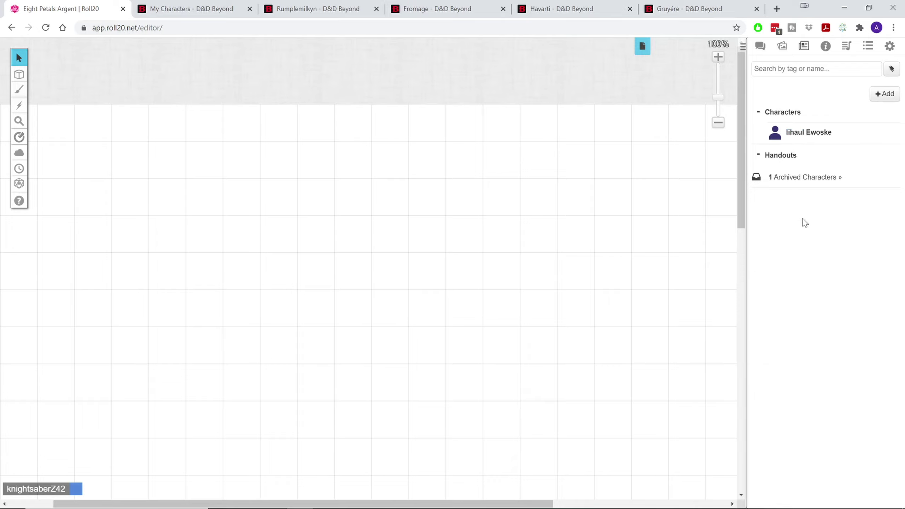
{"action": "left_click", "coordinate": [875, 99]}
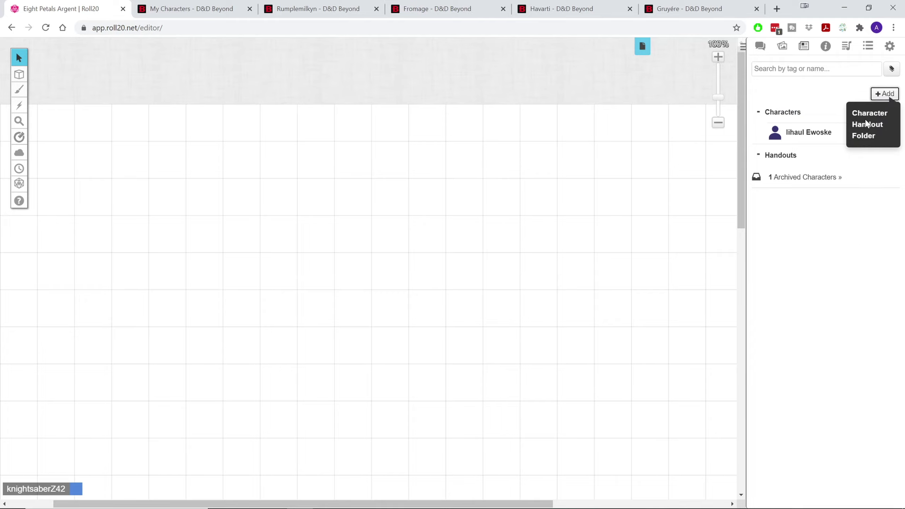
{"action": "left_click", "coordinate": [845, 207]}
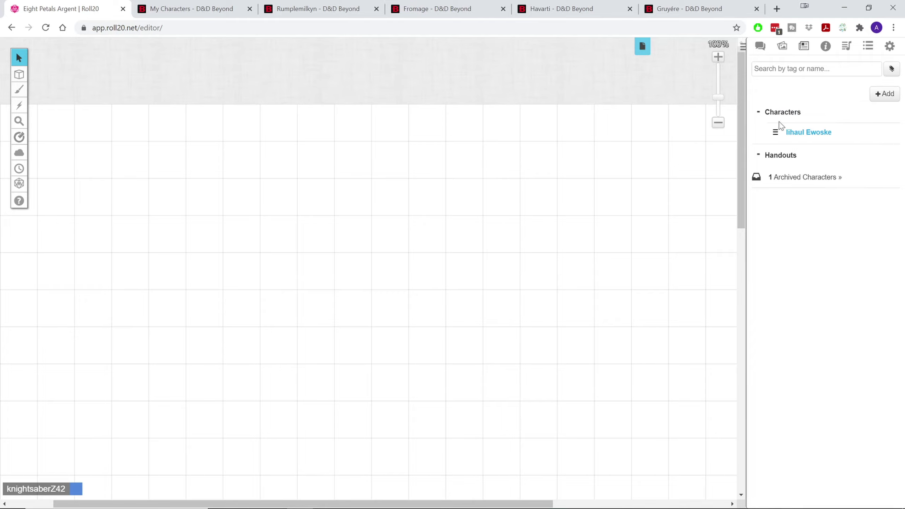
Rename the new character Monterey and give All Players journal access plus permission to edit and control it
{"action": "left_click", "coordinate": [802, 136]}
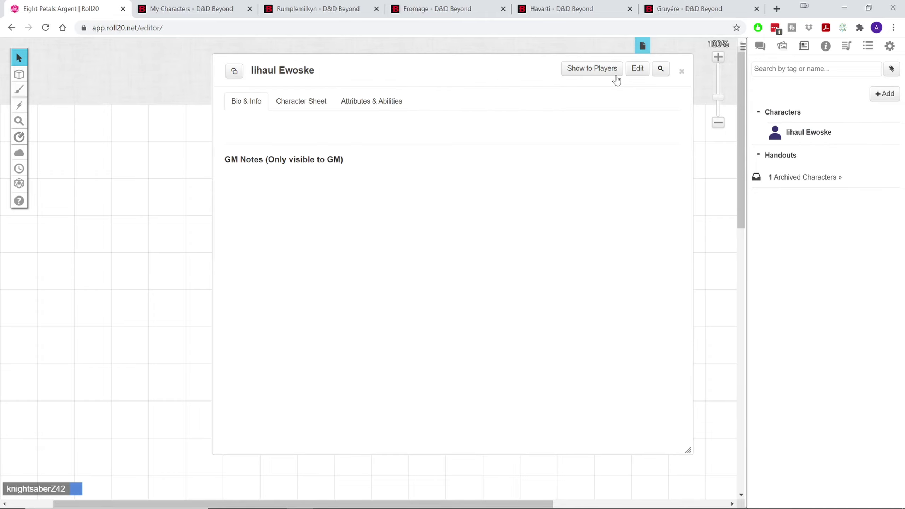
{"action": "left_click", "coordinate": [637, 69]}
{"action": "triple_click", "coordinate": [449, 125]}
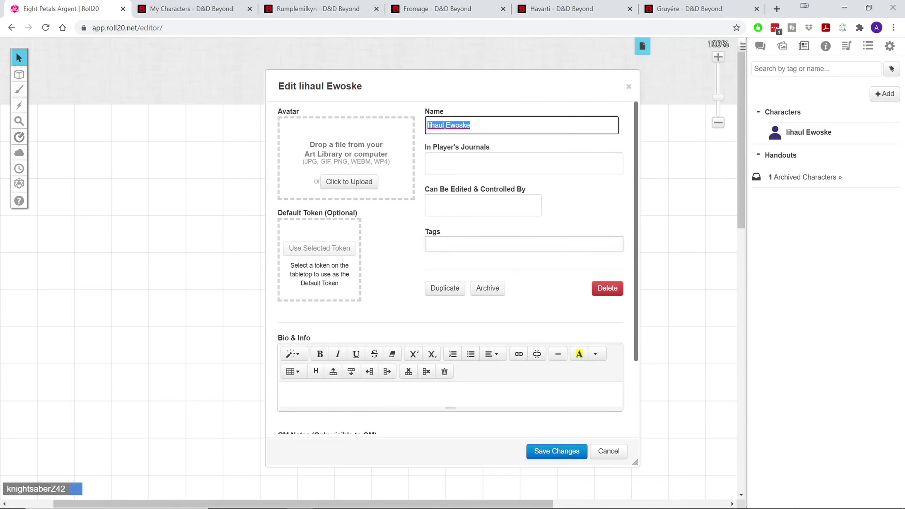
{"action": "type", "text": "Monterey"}
{"action": "left_click", "coordinate": [429, 163]}
{"action": "left_click", "coordinate": [452, 178]}
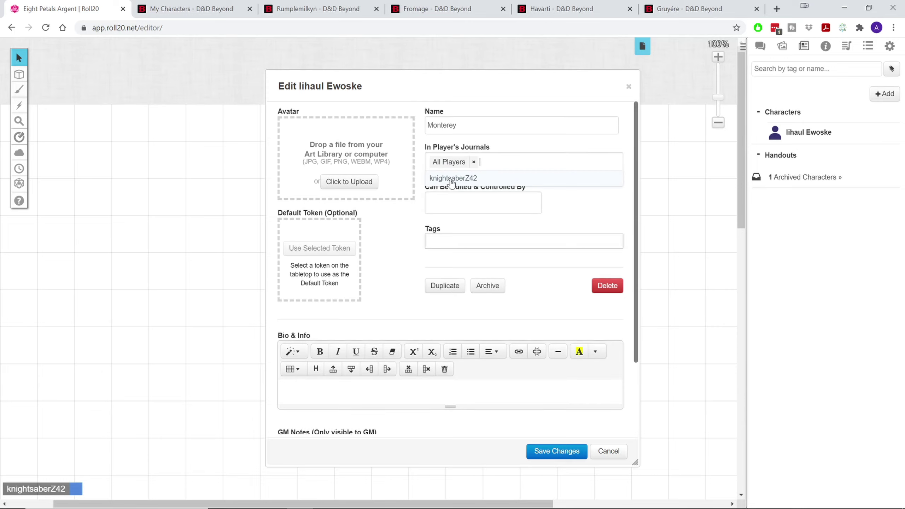
{"action": "left_click", "coordinate": [429, 205]}
{"action": "left_click", "coordinate": [438, 221]}
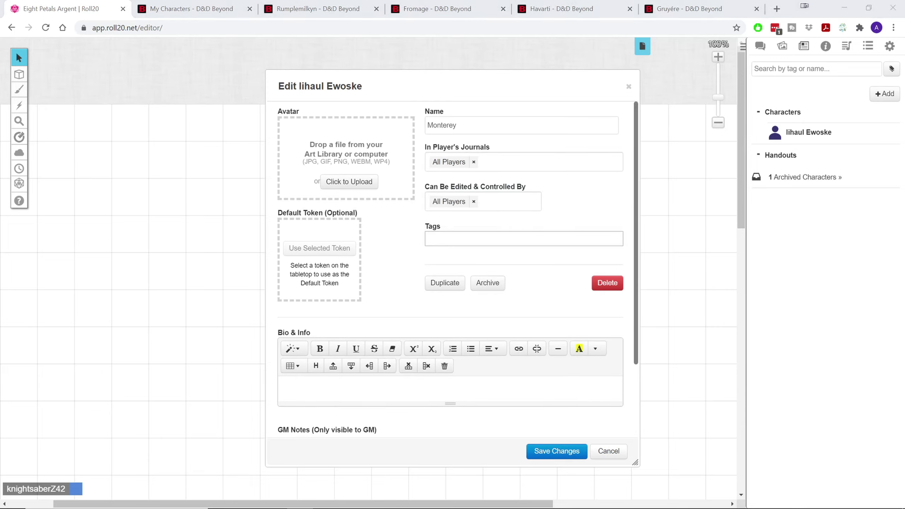
Add the axe-wielding warrior image as Monterey's avatar and finish editing the character's details
{"action": "left_click_drag", "start_coordinate": [53, 198], "coordinate": [328, 154]}
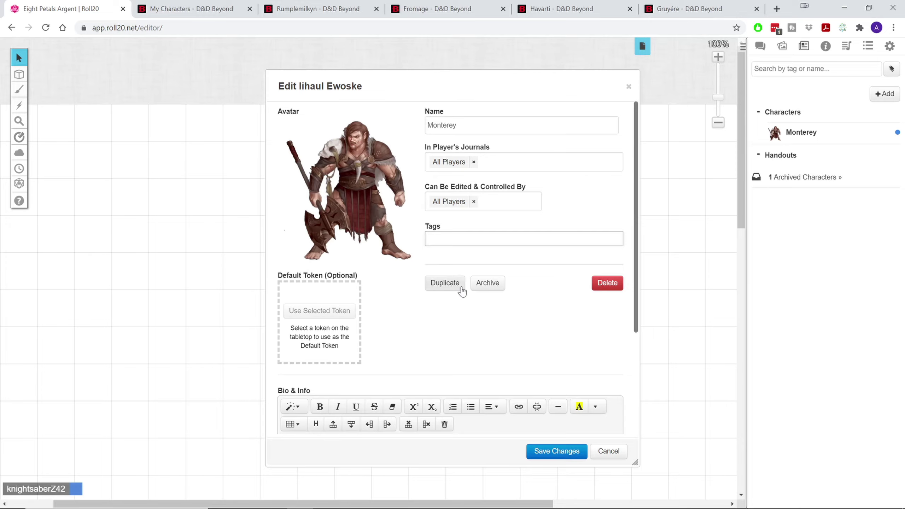
{"action": "scroll", "coordinate": [460, 293], "scroll_direction": "down", "scroll_amount": 3}
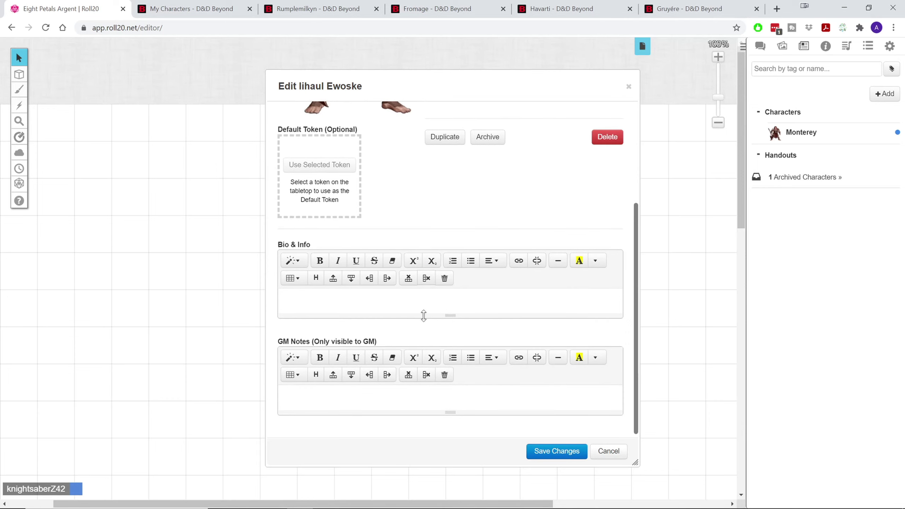
{"action": "key", "text": "Escape"}
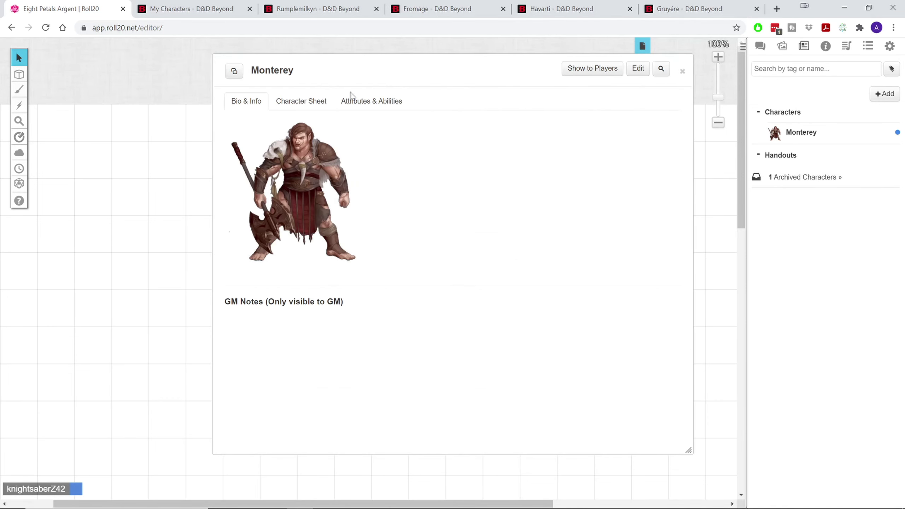
Start the Charactermancer from Monterey's character sheet and advance to the race stage
{"action": "left_click", "coordinate": [302, 104]}
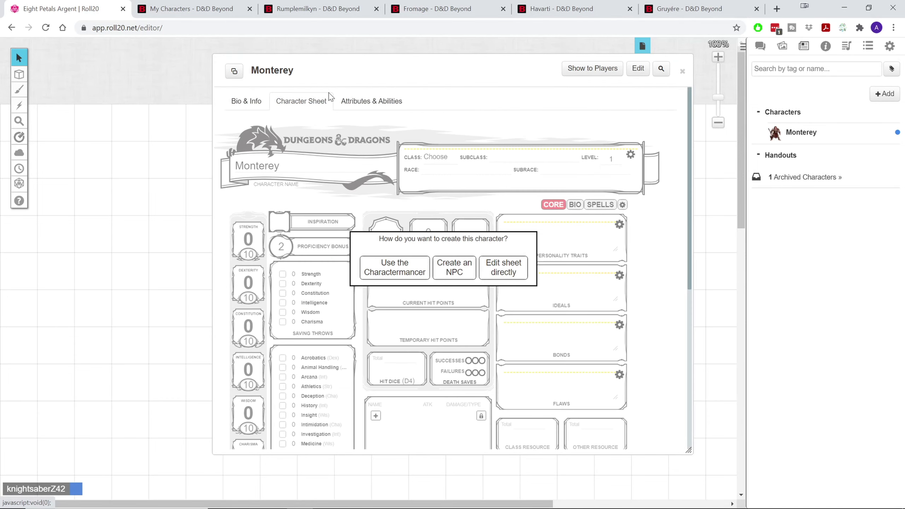
{"action": "left_click", "coordinate": [245, 101]}
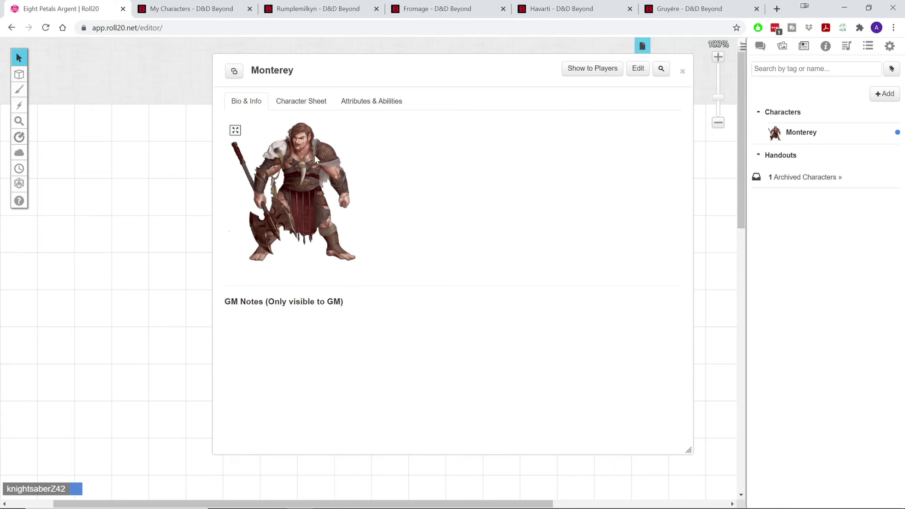
{"action": "left_click", "coordinate": [301, 103]}
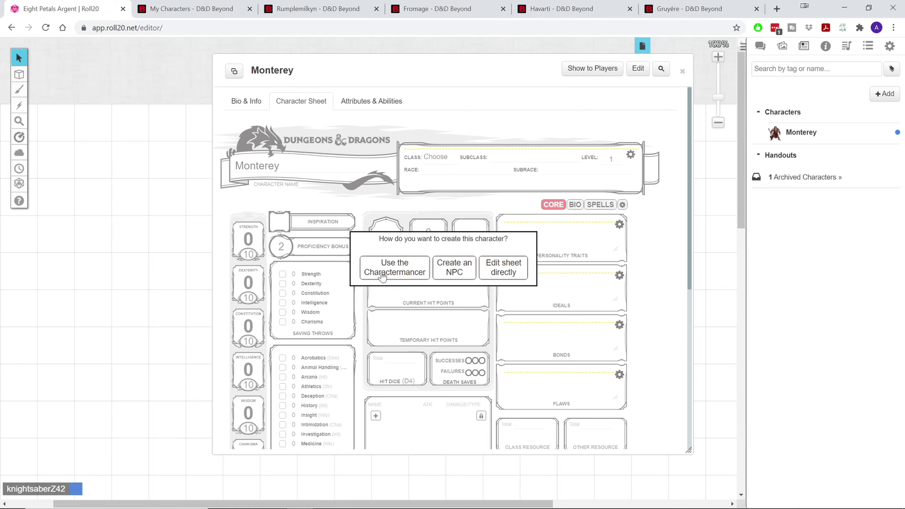
{"action": "left_click", "coordinate": [398, 273]}
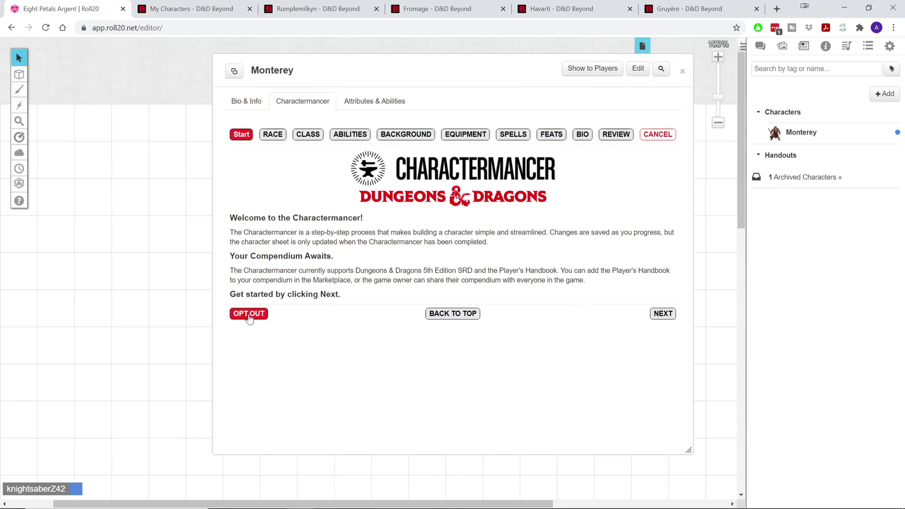
{"action": "left_click", "coordinate": [660, 313]}
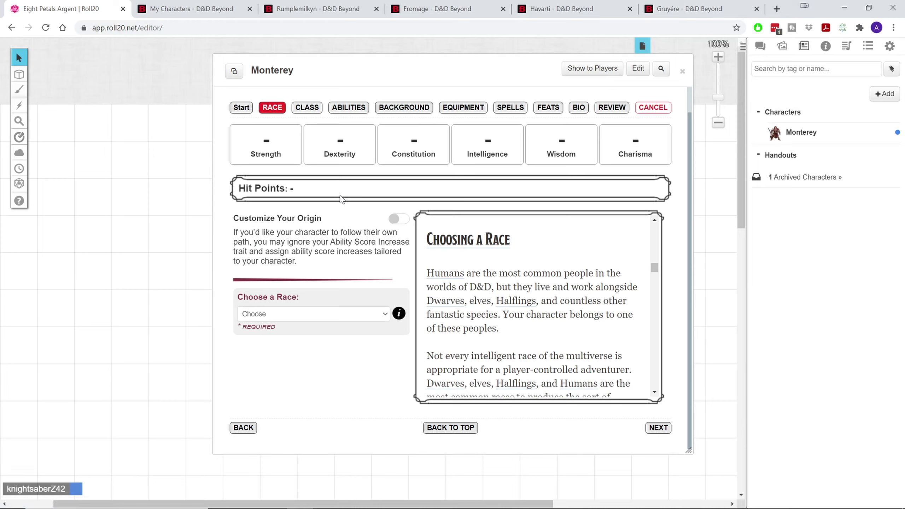
Enlarge the Monterey character window to show more of the race stage
{"action": "left_click", "coordinate": [308, 313]}
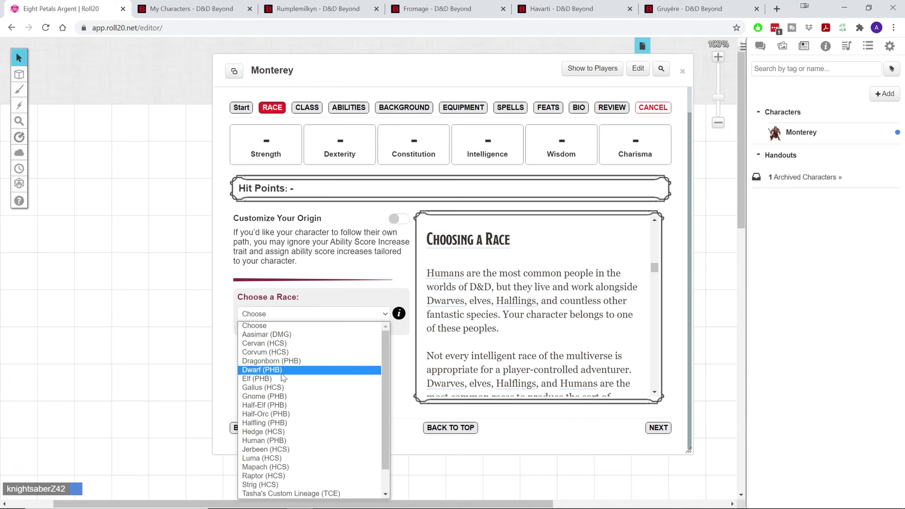
{"action": "left_click", "coordinate": [365, 251]}
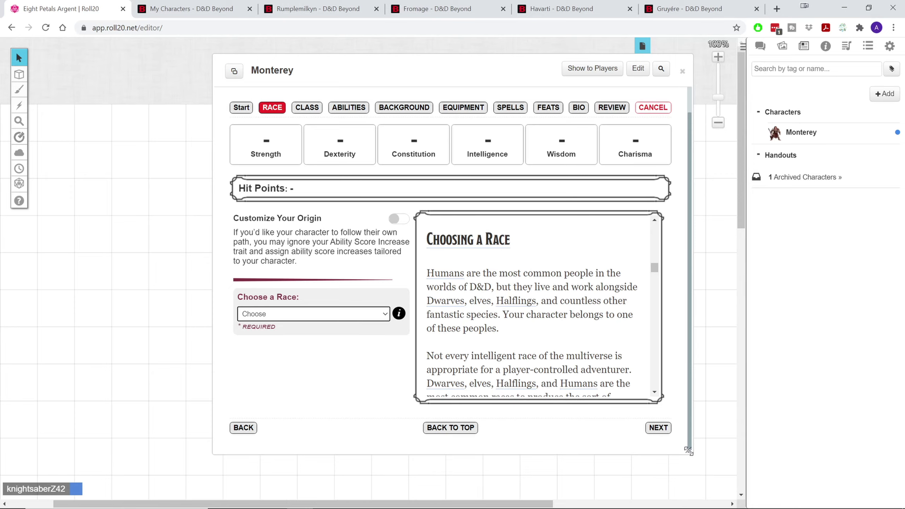
{"action": "left_click_drag", "start_coordinate": [689, 450], "coordinate": [747, 506]}
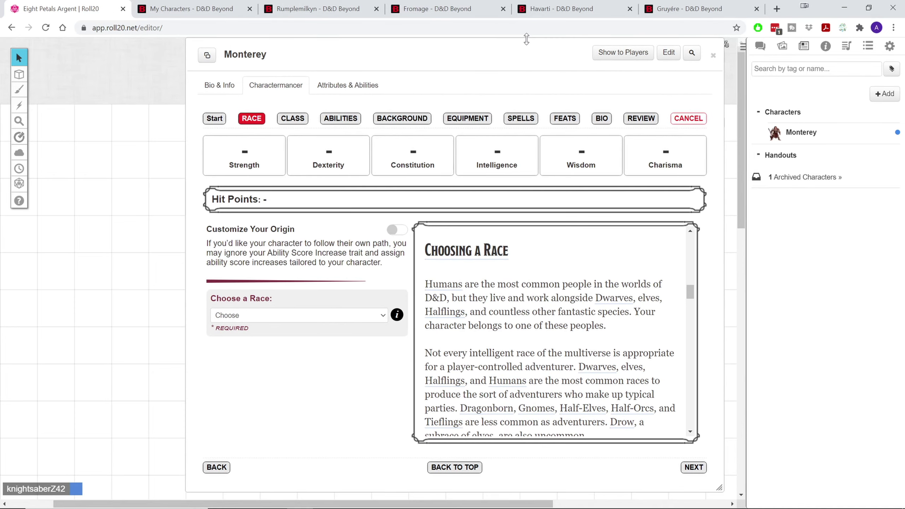
Choose Halfling (PHB) as Monterey's race
{"action": "left_click", "coordinate": [409, 331]}
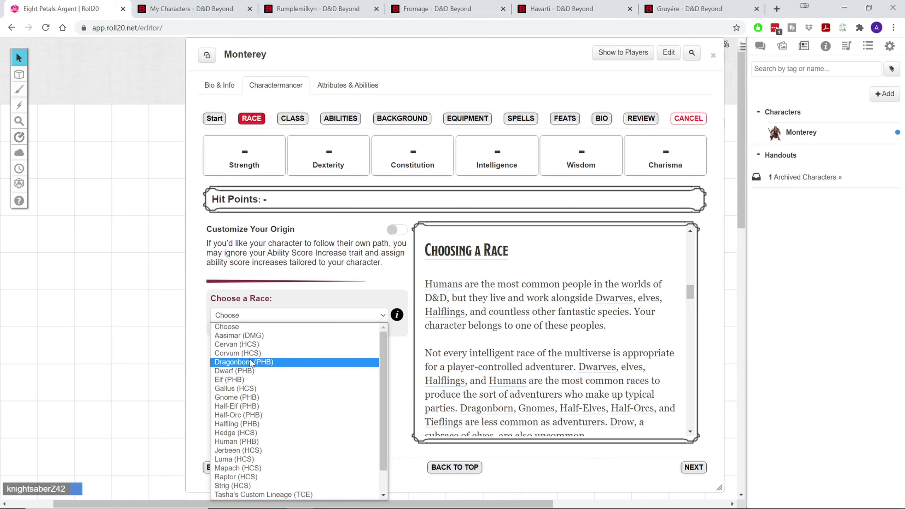
{"action": "scroll", "coordinate": [255, 373], "scroll_direction": "down", "scroll_amount": 1}
{"action": "scroll", "coordinate": [257, 404], "scroll_direction": "up", "scroll_amount": 1}
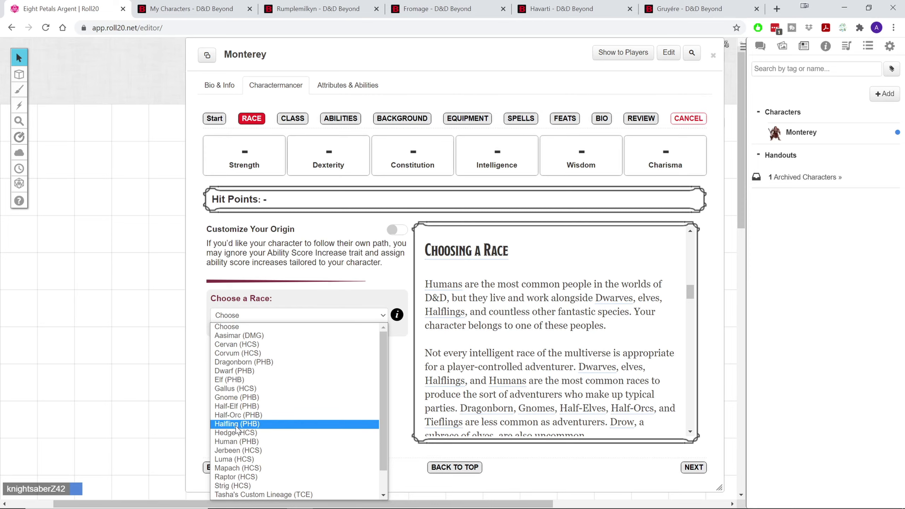
{"action": "left_click", "coordinate": [252, 423]}
Review the Halfling's ability score increase, languages and racial traits down to the subrace choice
{"action": "scroll", "coordinate": [320, 353], "scroll_direction": "down", "scroll_amount": 3}
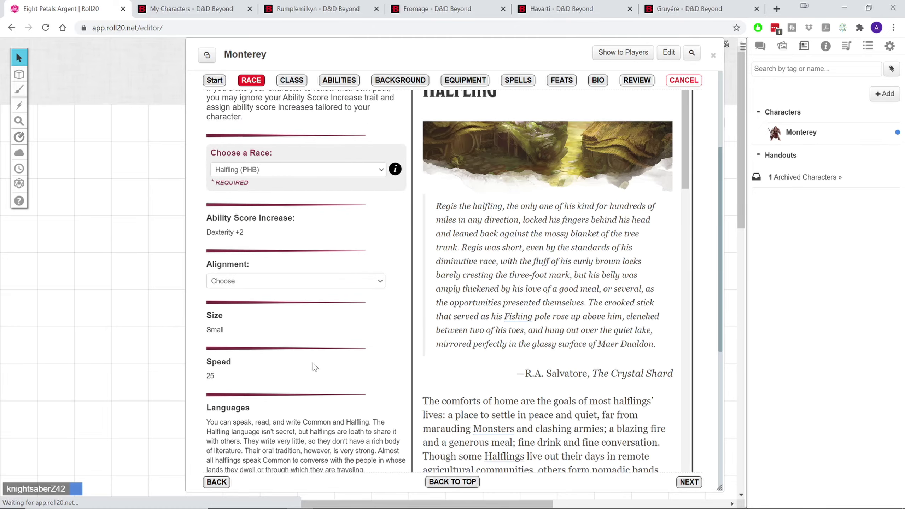
{"action": "scroll", "coordinate": [282, 230], "scroll_direction": "down", "scroll_amount": 8}
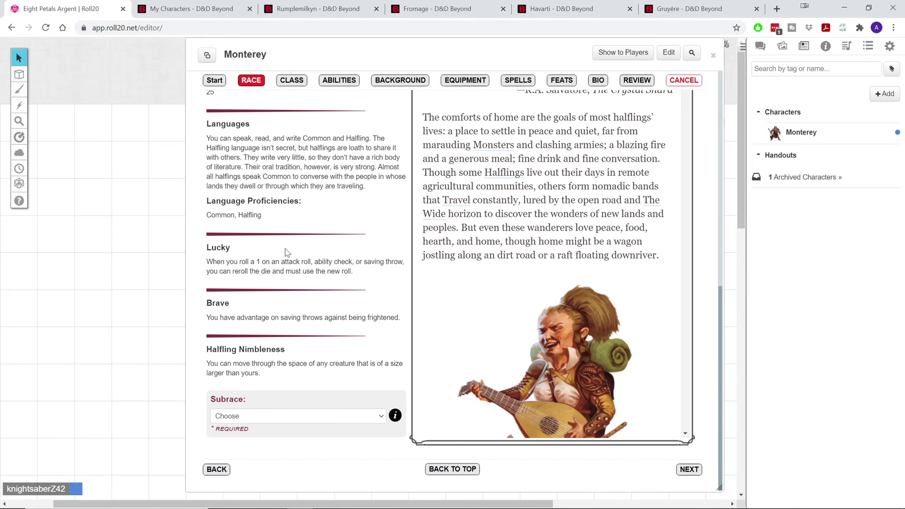
{"action": "scroll", "coordinate": [259, 268], "scroll_direction": "up", "scroll_amount": 4}
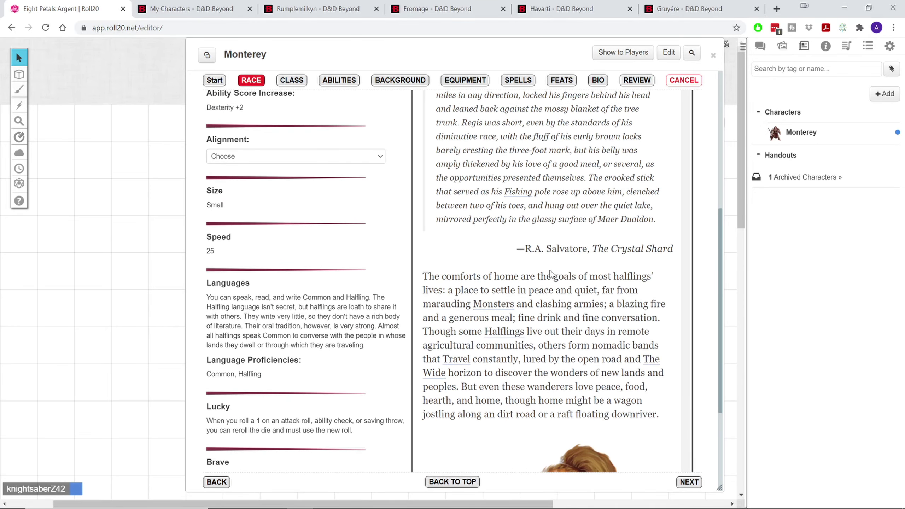
{"action": "scroll", "coordinate": [266, 289], "scroll_direction": "down", "scroll_amount": 2}
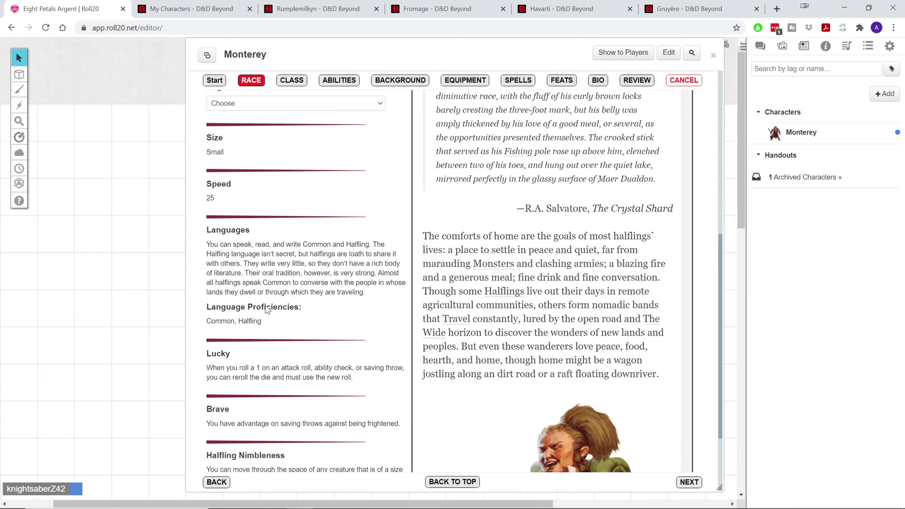
{"action": "scroll", "coordinate": [265, 290], "scroll_direction": "down", "scroll_amount": 3}
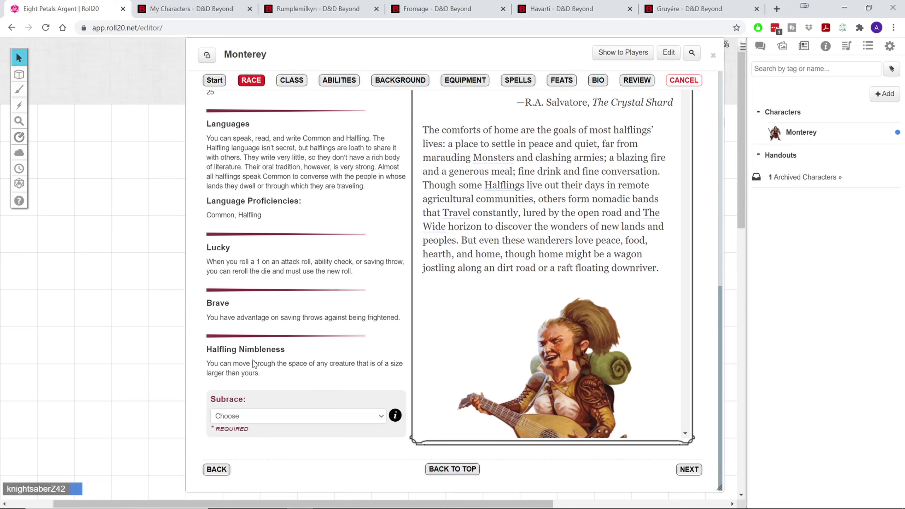
Choose Stout Halfling (PHB) as the subrace and set the alignment to Chaotic Neutral
{"action": "left_click", "coordinate": [317, 414]}
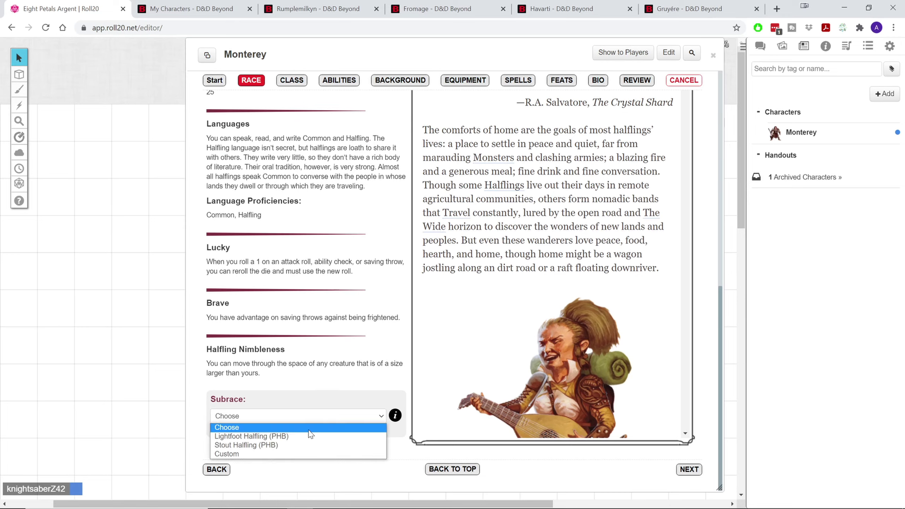
{"action": "left_click", "coordinate": [292, 446]}
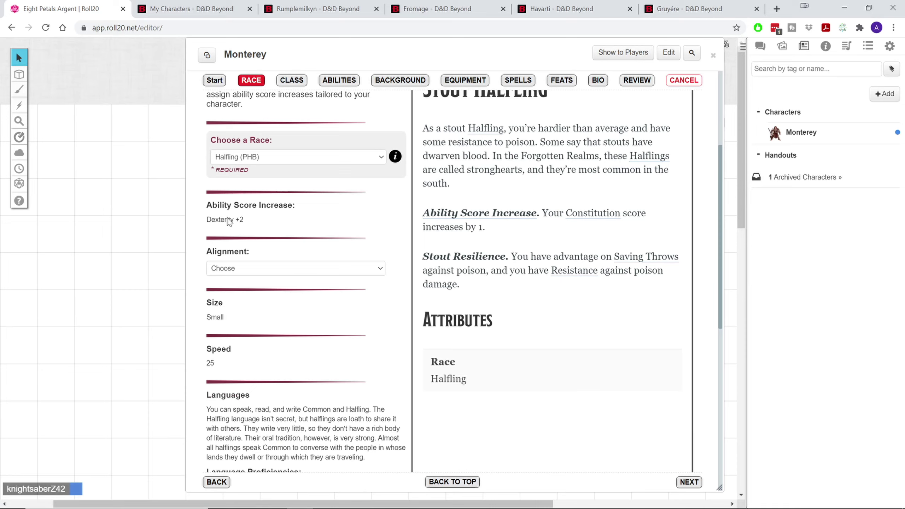
{"action": "left_click", "coordinate": [284, 267]}
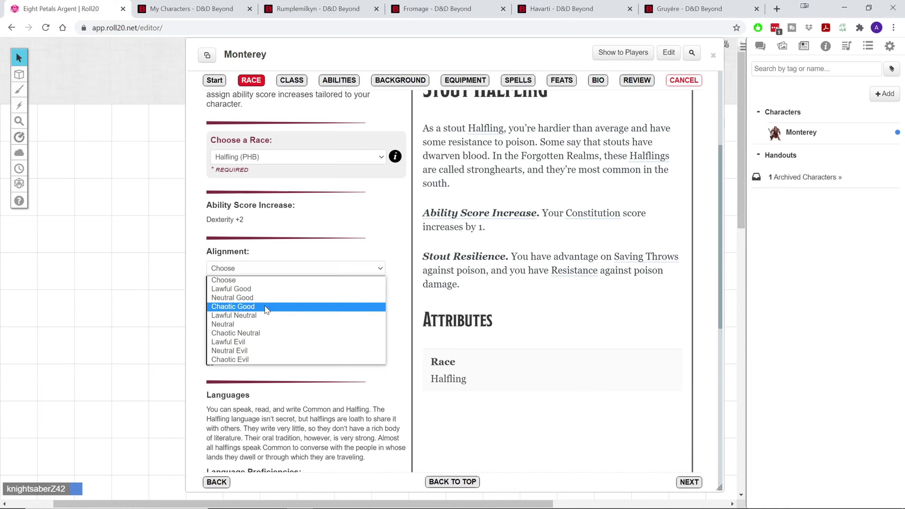
{"action": "left_click", "coordinate": [249, 335]}
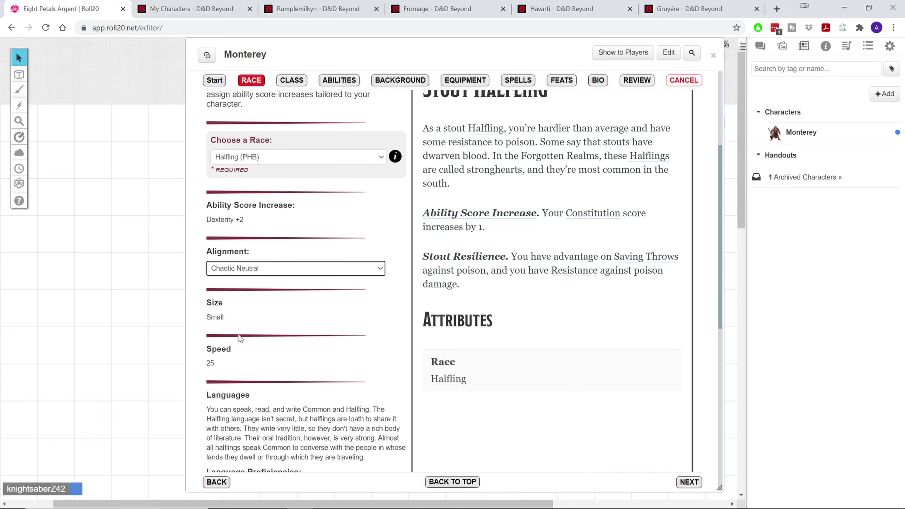
Review the completed race choices and subrace traits, and advance to the class stage
{"action": "scroll", "coordinate": [224, 297], "scroll_direction": "down", "scroll_amount": 8}
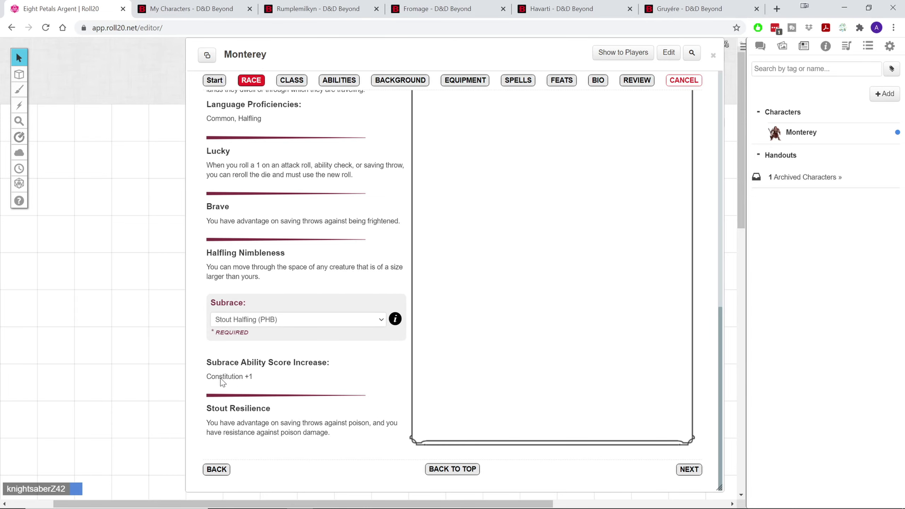
{"action": "scroll", "coordinate": [529, 398], "scroll_direction": "up", "scroll_amount": 2}
{"action": "scroll", "coordinate": [396, 395], "scroll_direction": "up", "scroll_amount": 10}
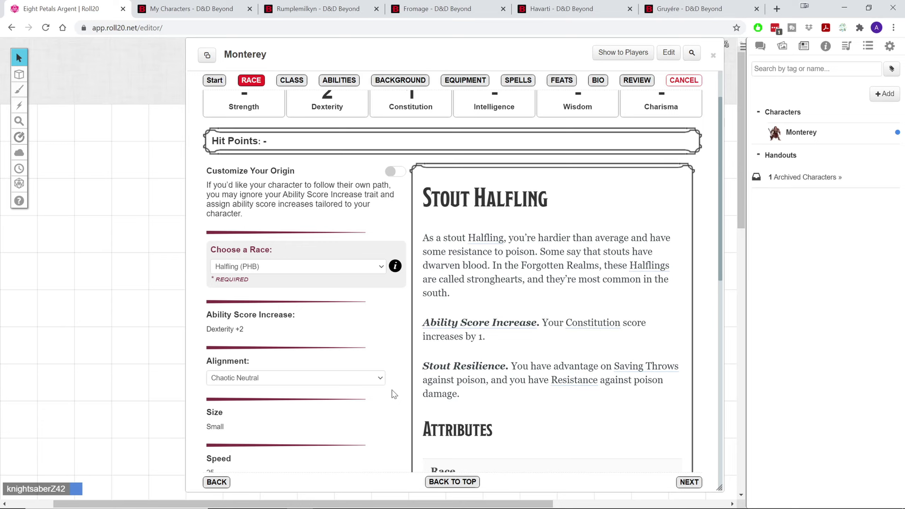
{"action": "scroll", "coordinate": [394, 394], "scroll_direction": "down", "scroll_amount": 7}
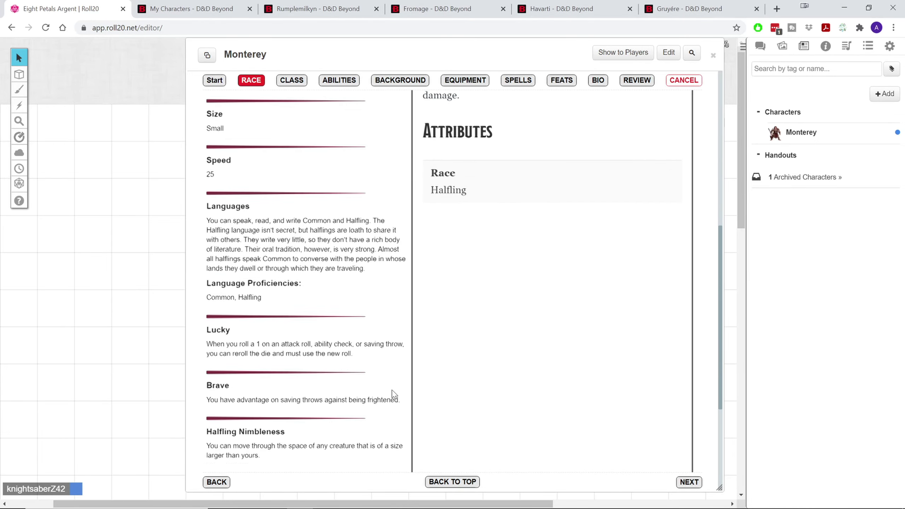
{"action": "scroll", "coordinate": [394, 394], "scroll_direction": "down", "scroll_amount": 1}
{"action": "left_click", "coordinate": [689, 482]}
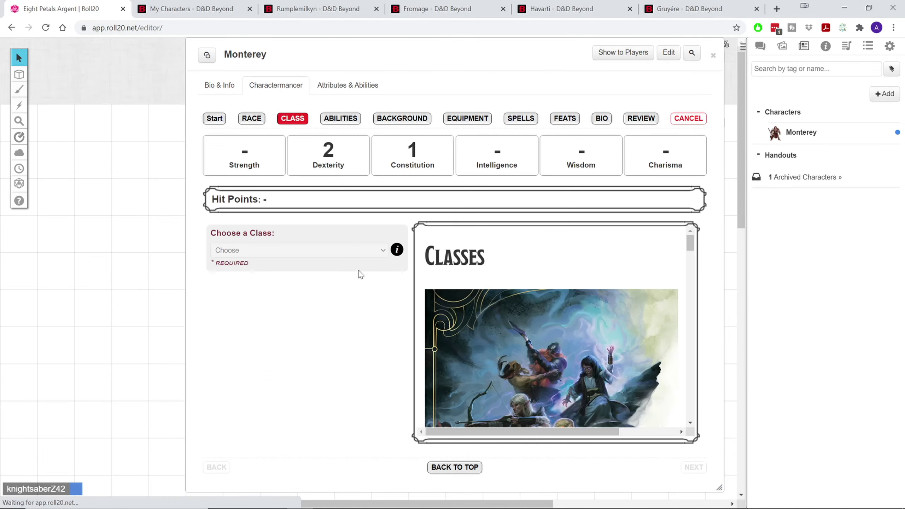
Choose Barbarian (PHB) as Monterey's class, checking the list of other available classes
{"action": "left_click", "coordinate": [382, 250]}
{"action": "left_click", "coordinate": [269, 285]}
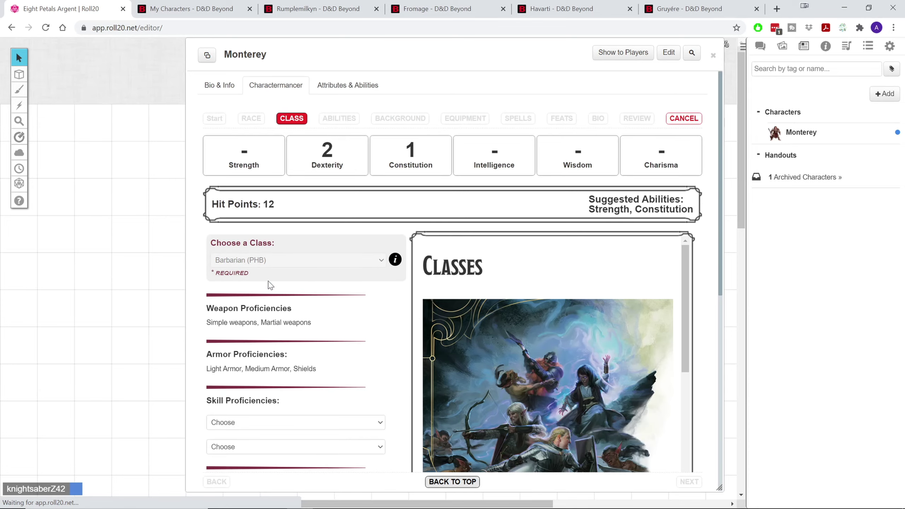
{"action": "scroll", "coordinate": [269, 292], "scroll_direction": "down", "scroll_amount": 4}
{"action": "scroll", "coordinate": [313, 203], "scroll_direction": "up", "scroll_amount": 3}
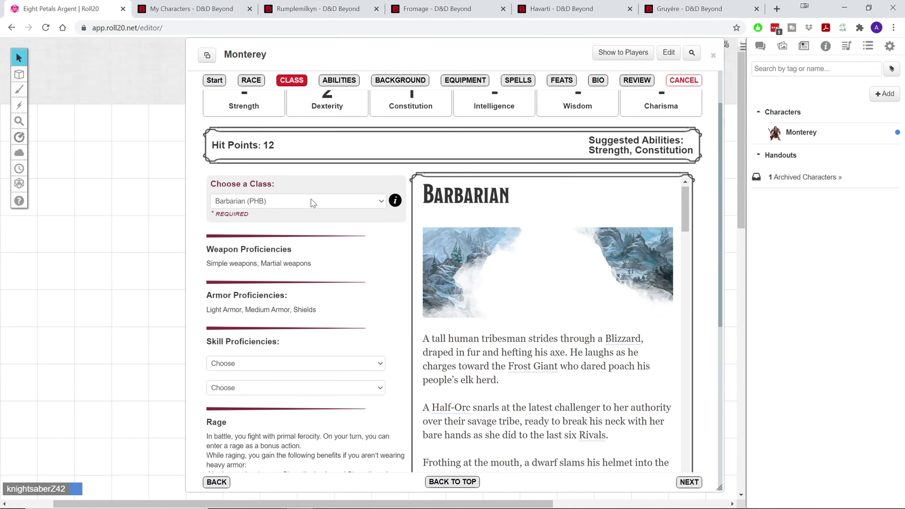
{"action": "left_click", "coordinate": [312, 203]}
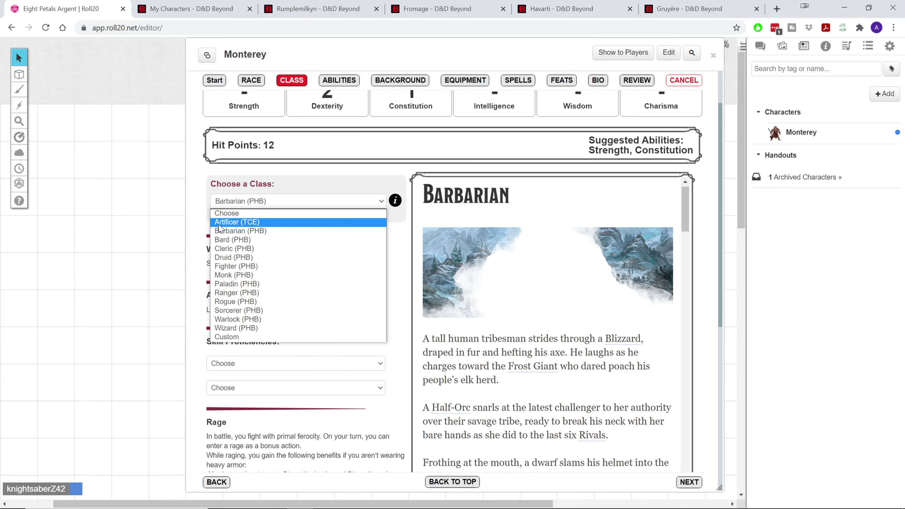
{"action": "left_click", "coordinate": [250, 230]}
Set the Barbarian's skill proficiencies to Intimidation and Perception
{"action": "scroll", "coordinate": [245, 275], "scroll_direction": "down", "scroll_amount": 3}
{"action": "left_click", "coordinate": [298, 256]}
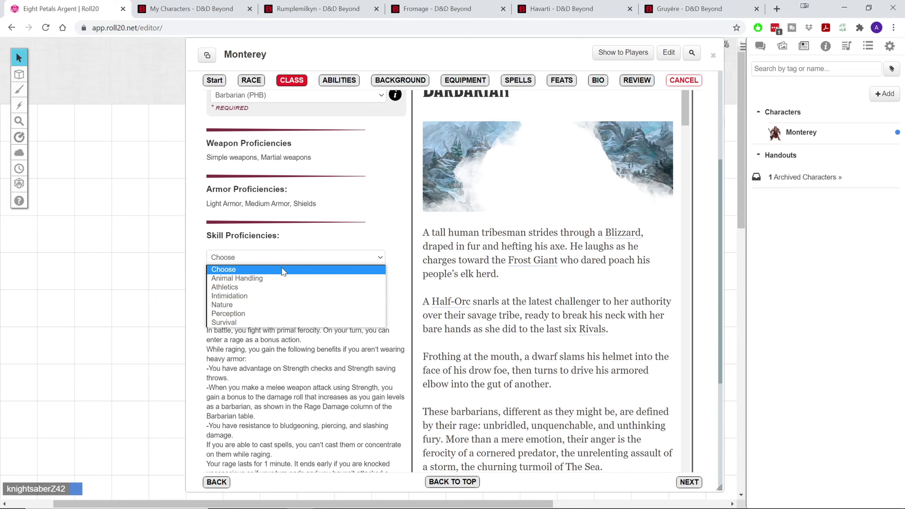
{"action": "left_click", "coordinate": [248, 297]}
{"action": "left_click", "coordinate": [259, 283]}
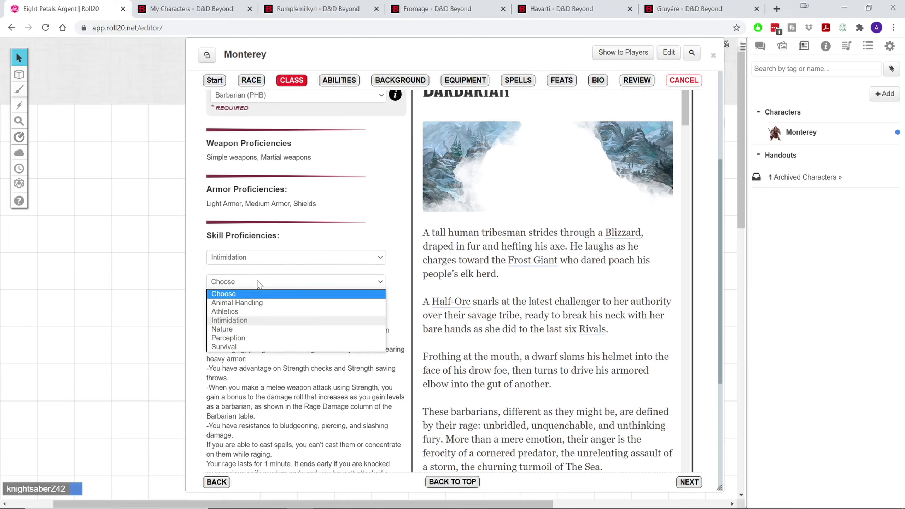
{"action": "left_click", "coordinate": [242, 338]}
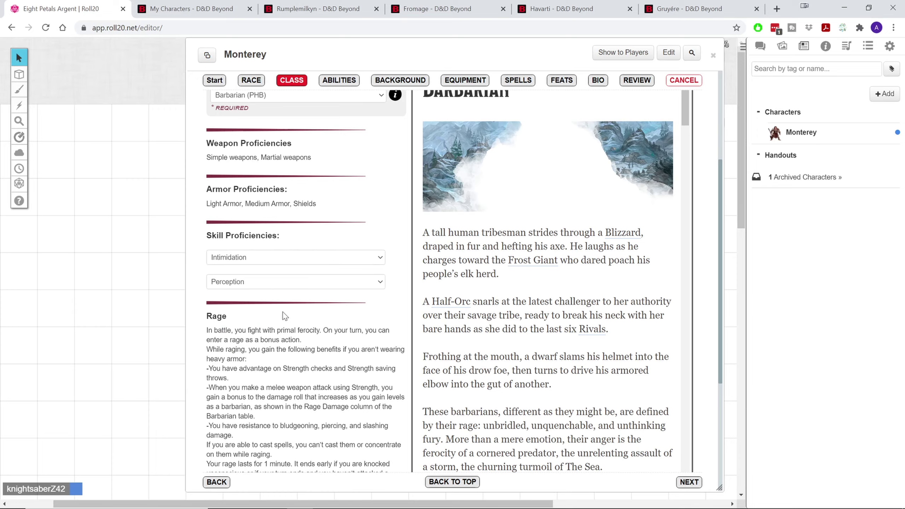
Advance to the abilities stage and choose Standard Array as the ability score method
{"action": "scroll", "coordinate": [280, 347], "scroll_direction": "down", "scroll_amount": 6}
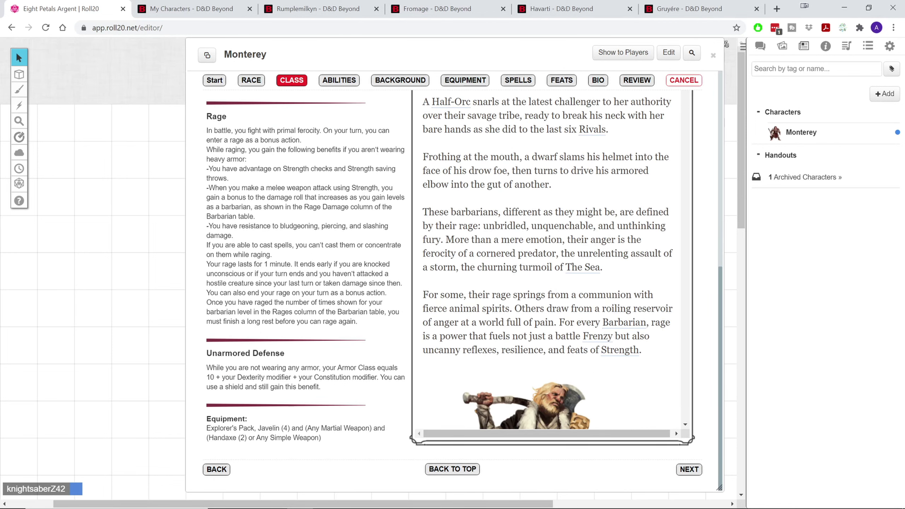
{"action": "left_click", "coordinate": [681, 470]}
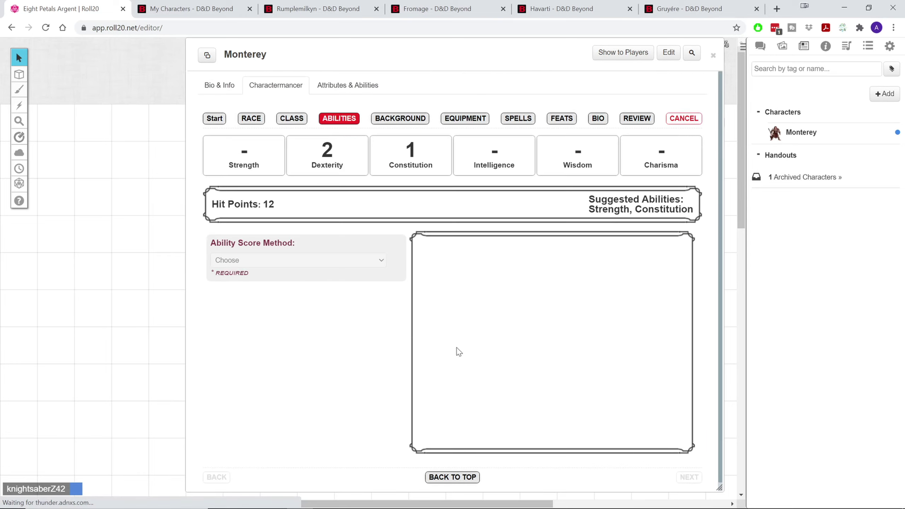
{"action": "left_click", "coordinate": [259, 254]}
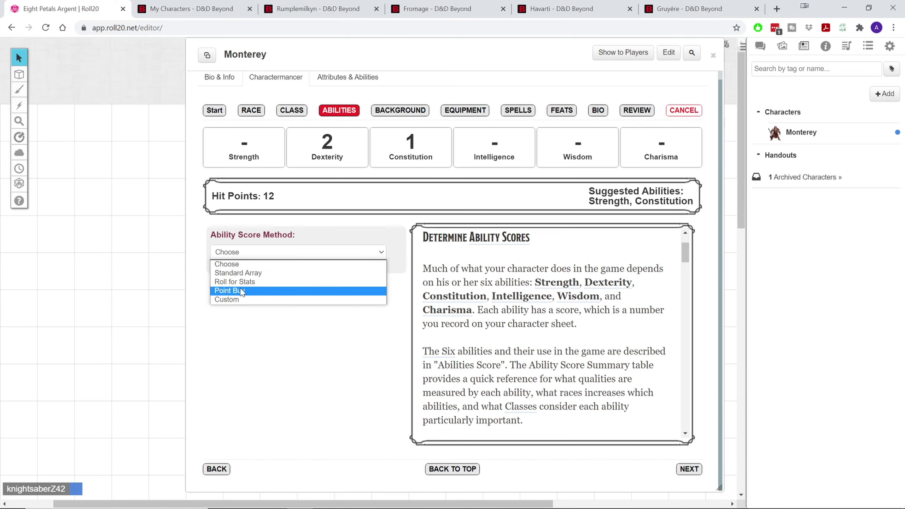
{"action": "left_click", "coordinate": [237, 273]}
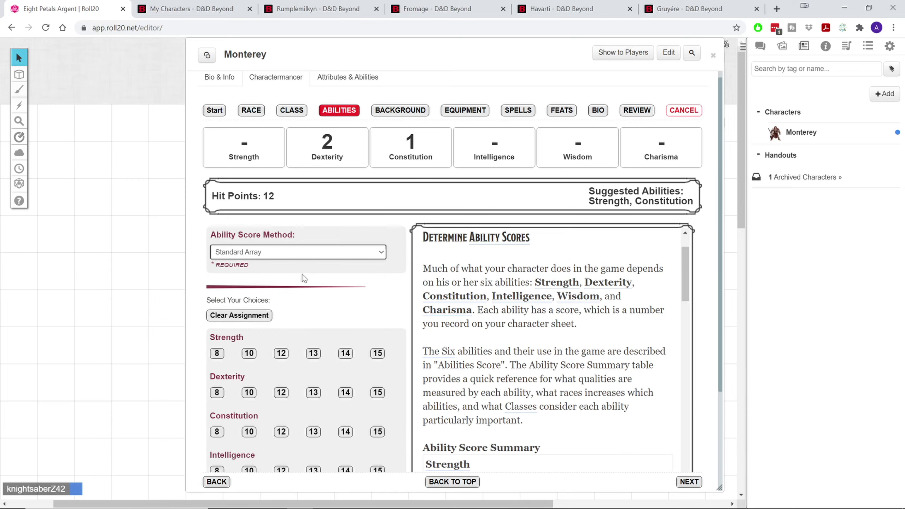
Assign 15 to Strength, trying the same score on Dexterity and Constitution along the way
{"action": "scroll", "coordinate": [304, 279], "scroll_direction": "down", "scroll_amount": 3}
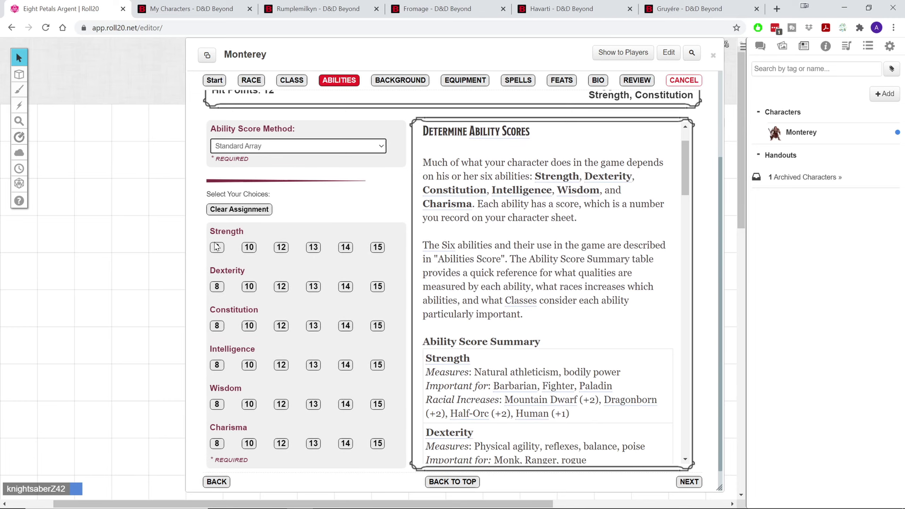
{"action": "left_click", "coordinate": [377, 247]}
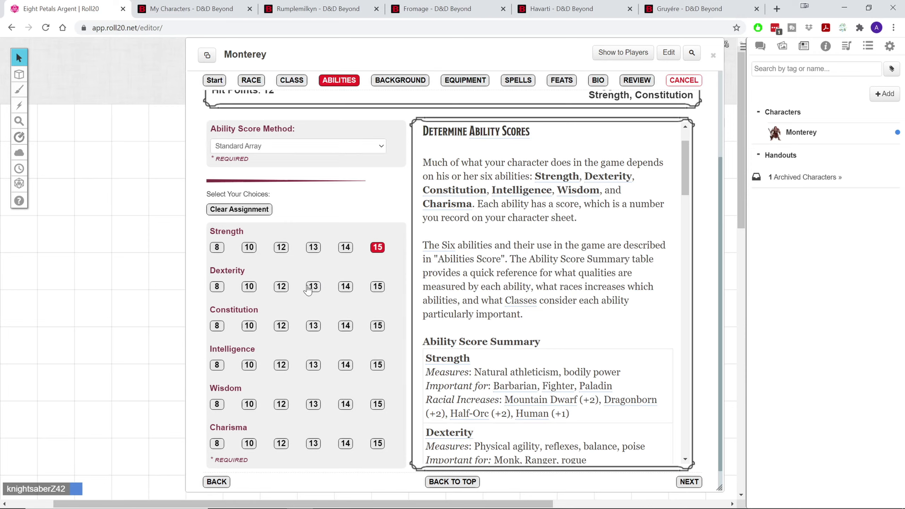
{"action": "left_click", "coordinate": [378, 288]}
{"action": "left_click", "coordinate": [377, 248]}
{"action": "left_click", "coordinate": [378, 326]}
{"action": "left_click", "coordinate": [378, 248]}
Assign 14 to Dexterity, 13 to Constitution, 8 to Intelligence, 12 to Wisdom and 10 to Charisma
{"action": "left_click", "coordinate": [313, 288]}
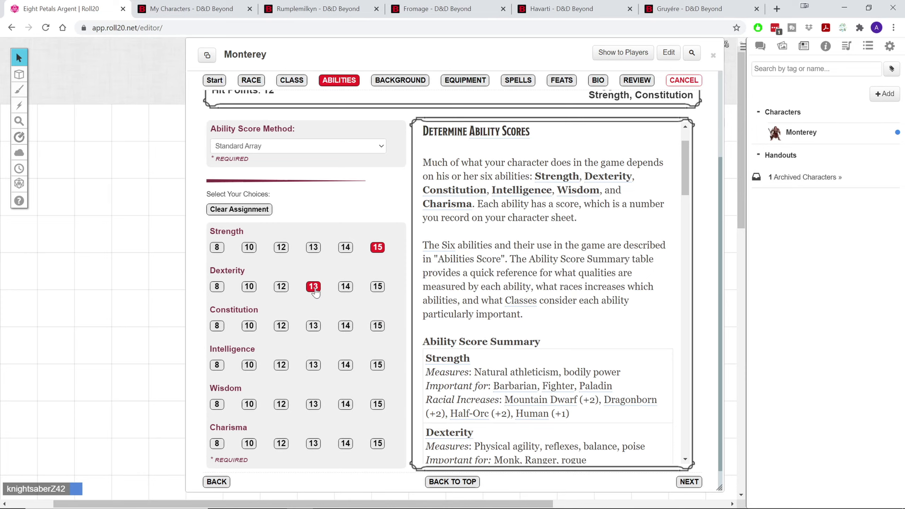
{"action": "left_click", "coordinate": [345, 326]}
{"action": "left_click", "coordinate": [217, 365]}
{"action": "scroll", "coordinate": [243, 387], "scroll_direction": "down", "scroll_amount": 1}
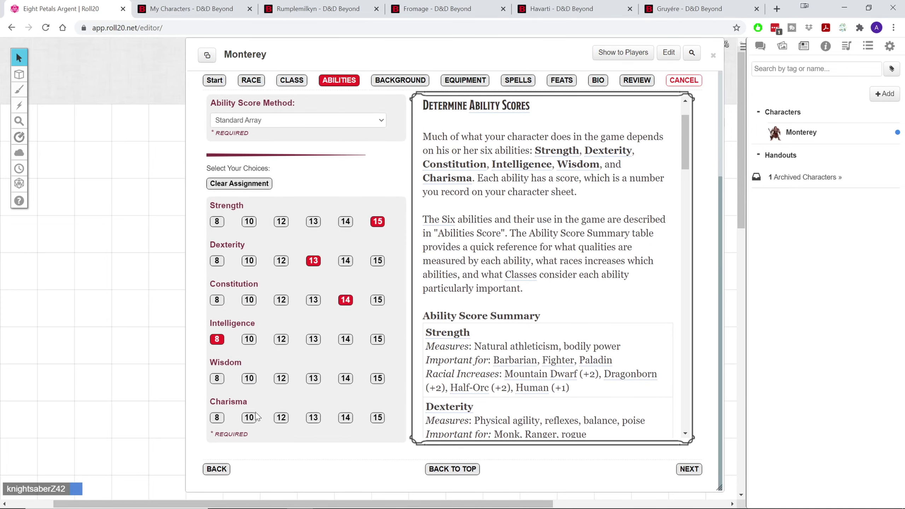
{"action": "left_click", "coordinate": [251, 418]}
{"action": "left_click", "coordinate": [282, 379]}
{"action": "left_click", "coordinate": [345, 261]}
{"action": "left_click", "coordinate": [313, 303]}
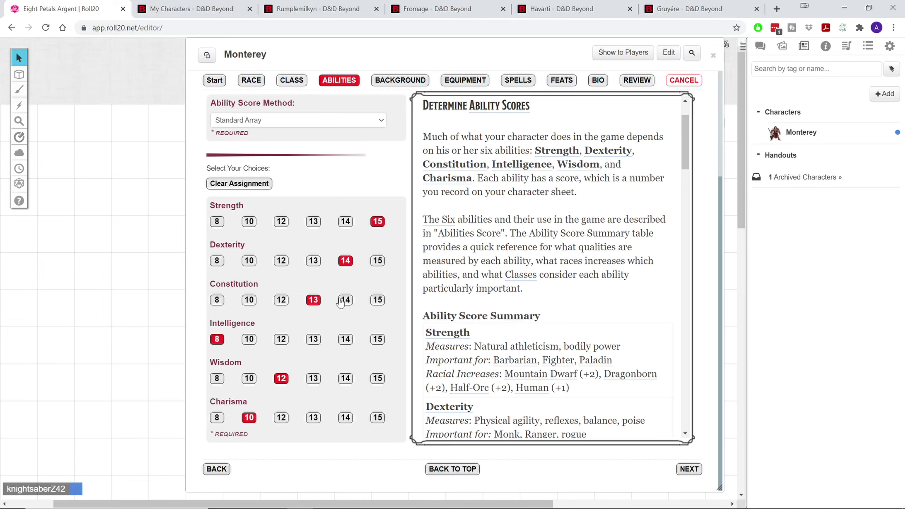
Check the other ability score methods, keep Standard Array, and advance to the background stage
{"action": "left_click", "coordinate": [364, 174]}
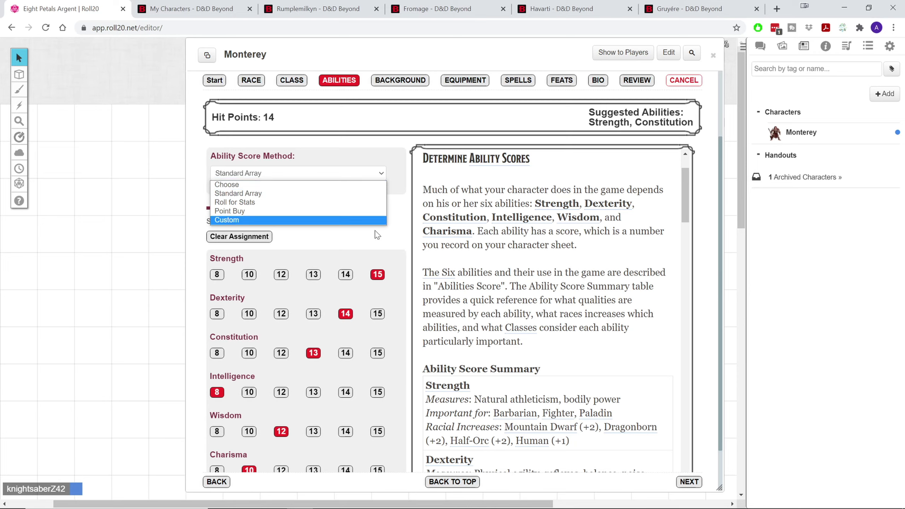
{"action": "left_click", "coordinate": [388, 156]}
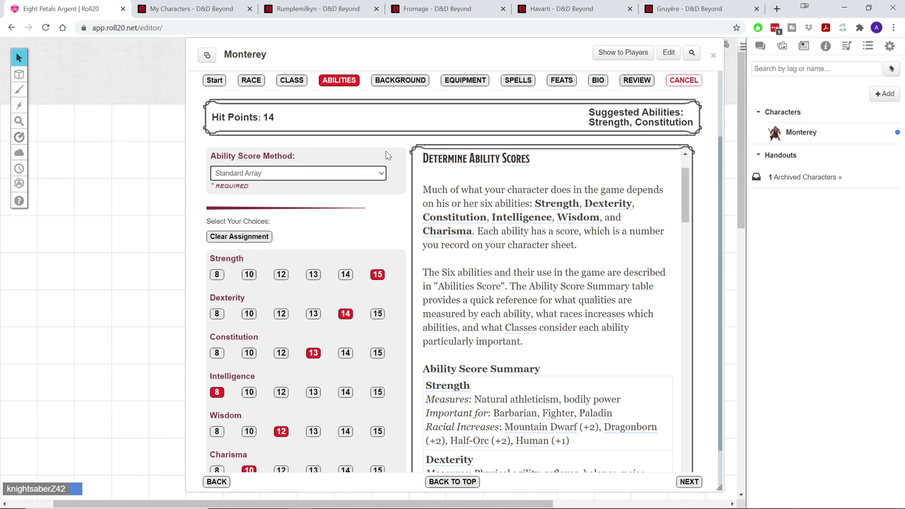
{"action": "scroll", "coordinate": [390, 241], "scroll_direction": "down", "scroll_amount": 2}
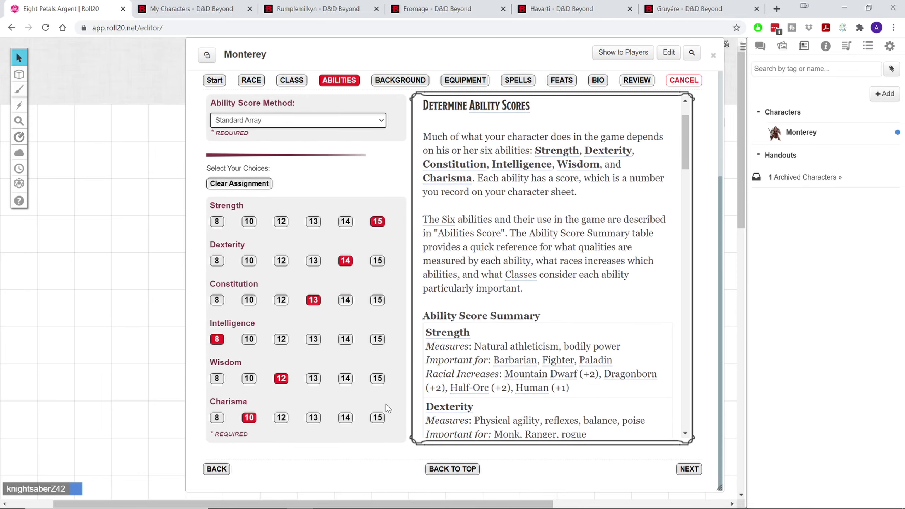
{"action": "left_click", "coordinate": [691, 470]}
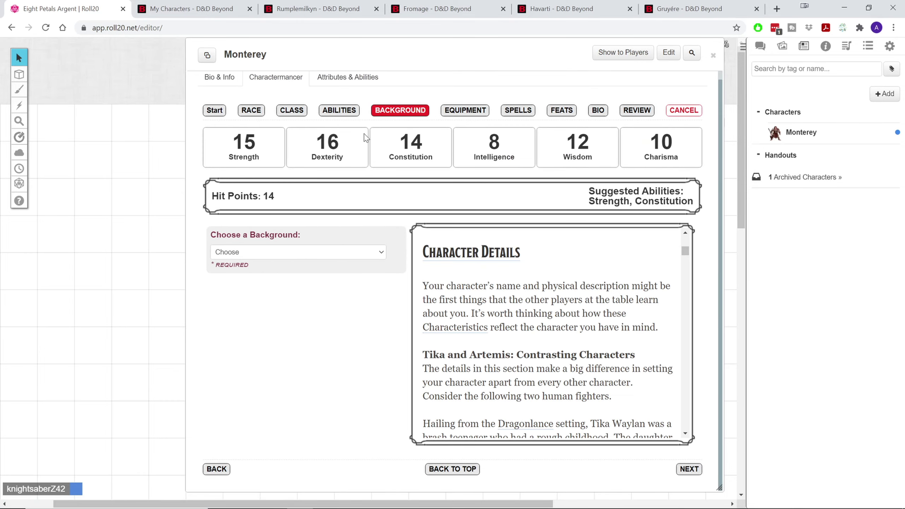
Choose Outlander (PHB) as Monterey's background
{"action": "left_click", "coordinate": [343, 253]}
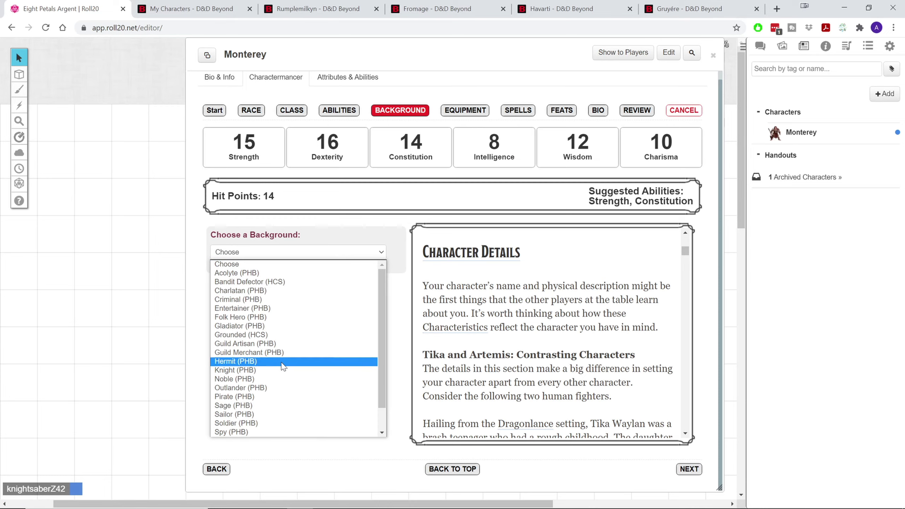
{"action": "left_click", "coordinate": [276, 387]}
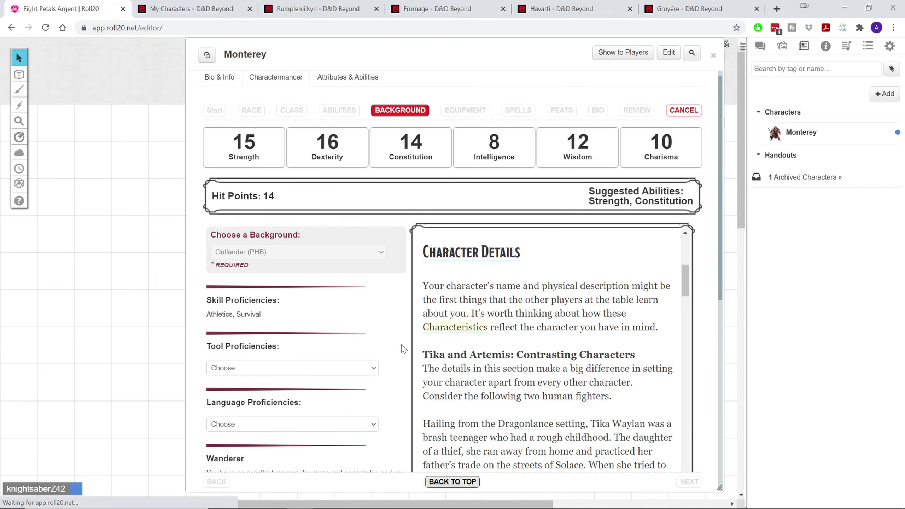
{"action": "scroll", "coordinate": [375, 312], "scroll_direction": "down", "scroll_amount": 4}
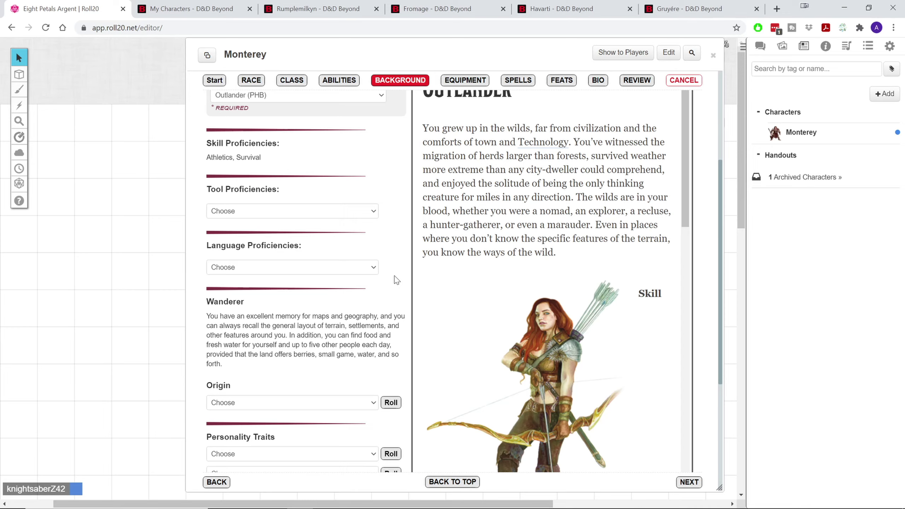
Set the Outlander's tool proficiency to Drum (SRD)
{"action": "left_click", "coordinate": [368, 211]}
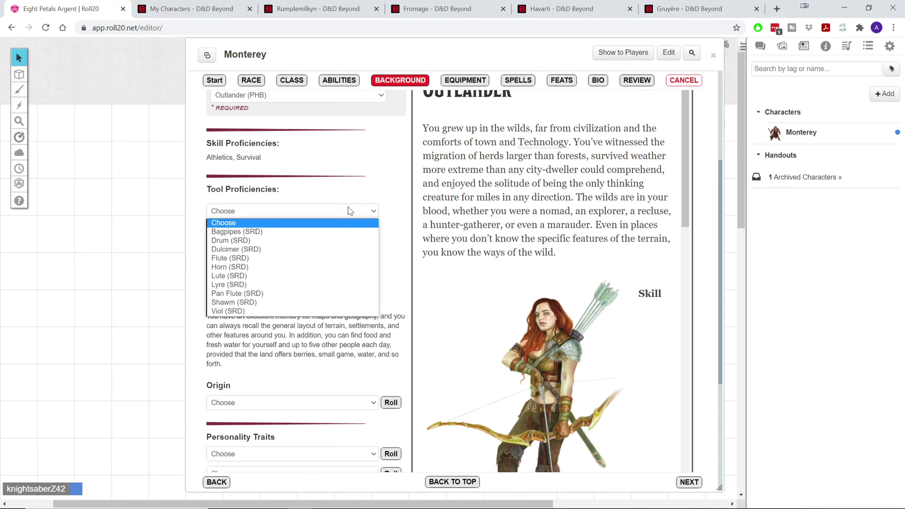
{"action": "left_click", "coordinate": [350, 211]}
{"action": "scroll", "coordinate": [352, 198], "scroll_direction": "up", "scroll_amount": 5}
{"action": "scroll", "coordinate": [351, 285], "scroll_direction": "down", "scroll_amount": 3}
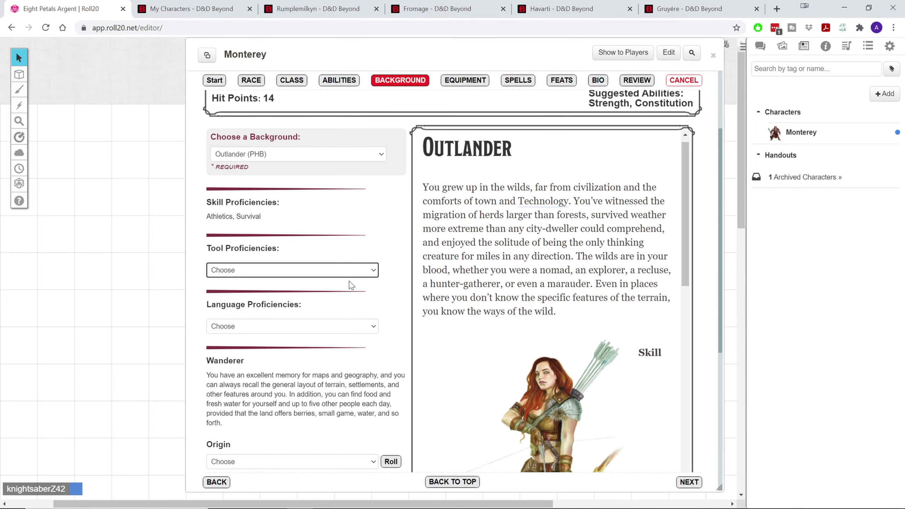
{"action": "left_click", "coordinate": [351, 273]}
{"action": "left_click", "coordinate": [352, 300]}
Set the Outlander's language proficiency to Dwarvish (PHB)
{"action": "left_click", "coordinate": [353, 327]}
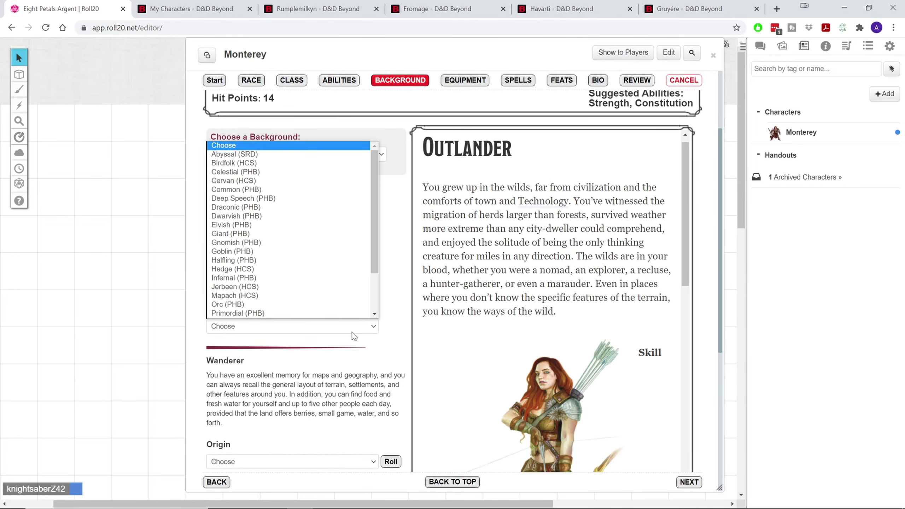
{"action": "key", "text": "d"}
{"action": "key", "text": "w"}
{"action": "key", "text": "Return"}
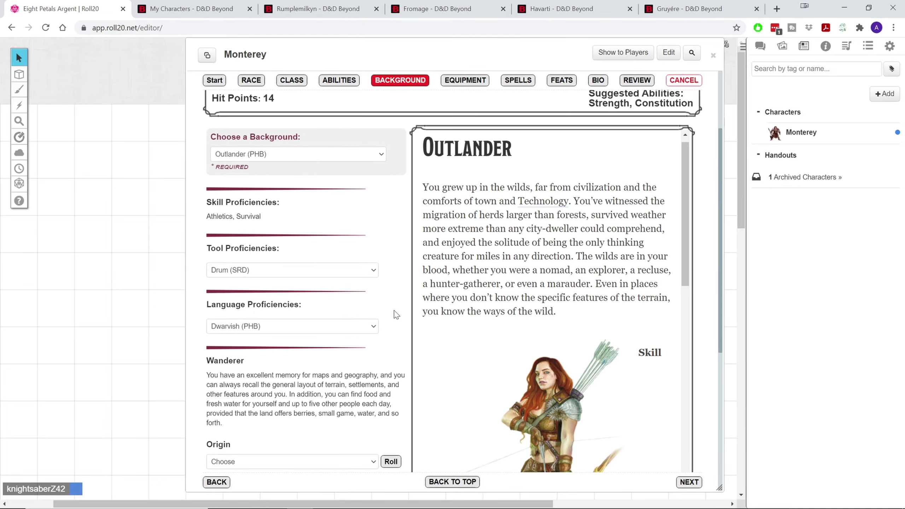
{"action": "scroll", "coordinate": [396, 315], "scroll_direction": "down", "scroll_amount": 5}
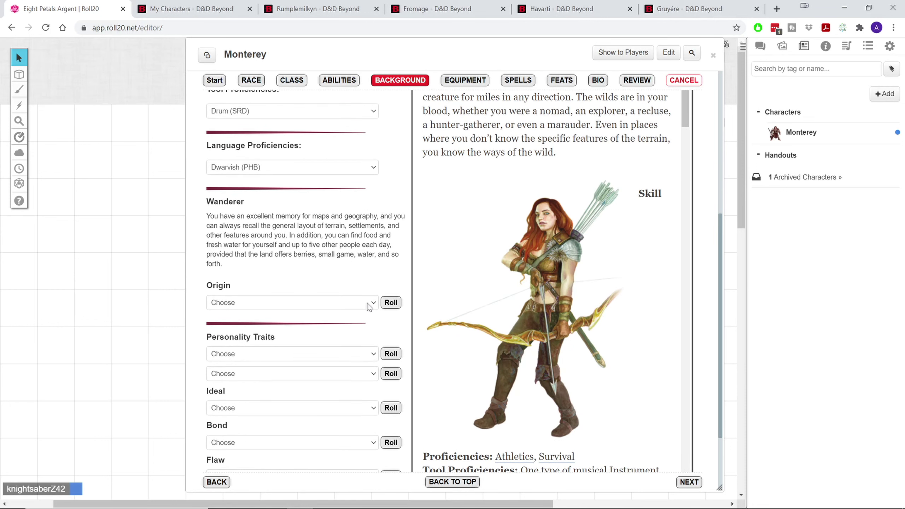
Try rolling a random origin for the Outlander background, and reset the origin to Choose
{"action": "left_click", "coordinate": [368, 306]}
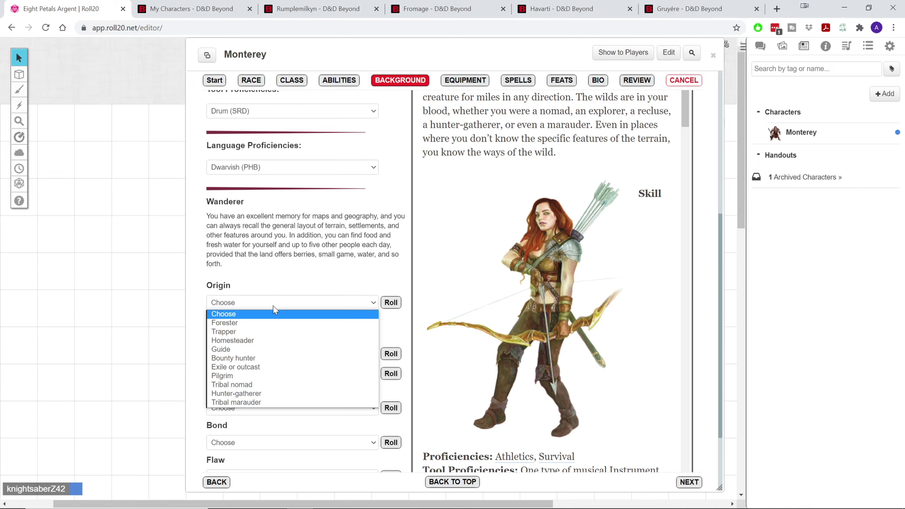
{"action": "left_click", "coordinate": [285, 313]}
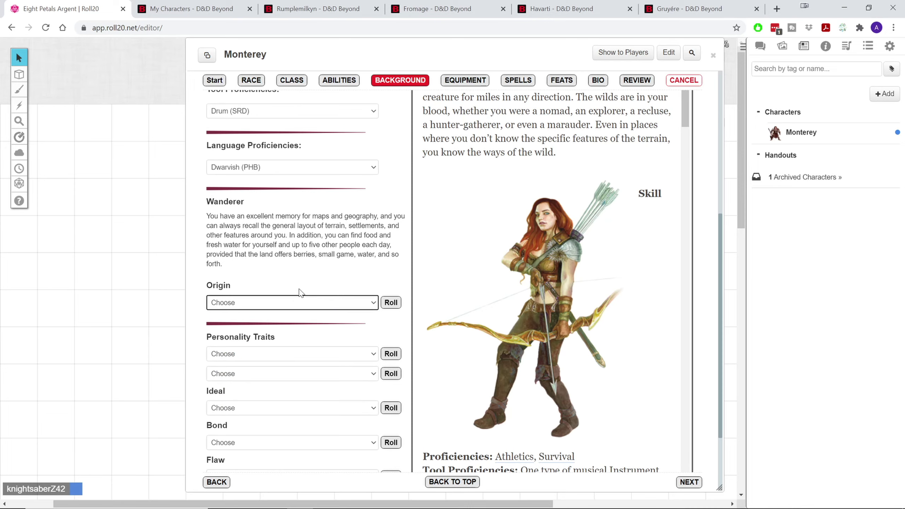
{"action": "left_click", "coordinate": [390, 303]}
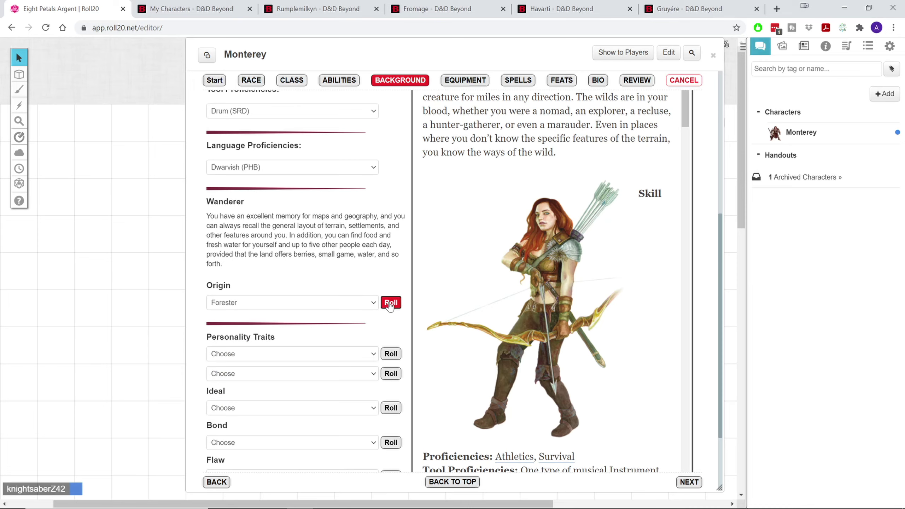
{"action": "left_click", "coordinate": [288, 307]}
{"action": "left_click", "coordinate": [288, 314]}
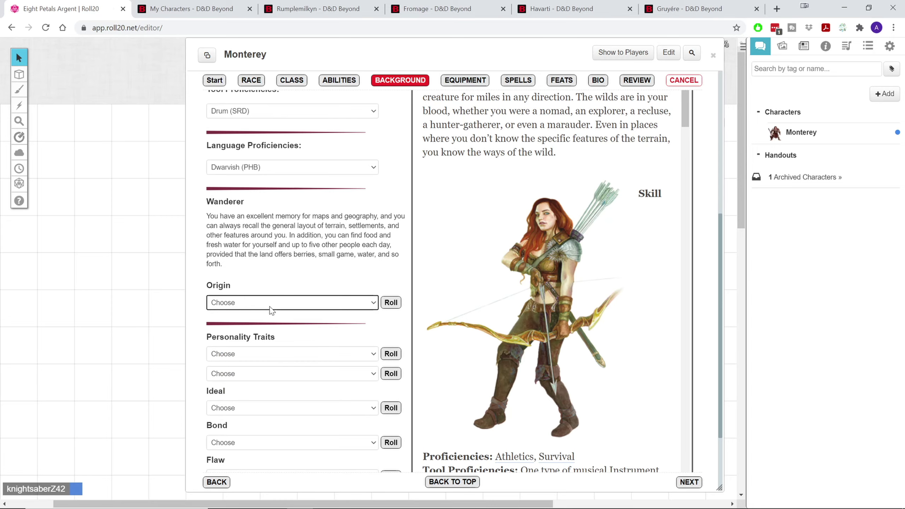
Set the two personality traits to "I'm driven by a wanderlust that led me away from home" and "I place no stock in wealthy or well-mannered folk"
{"action": "scroll", "coordinate": [273, 322], "scroll_direction": "down", "scroll_amount": 1}
{"action": "scroll", "coordinate": [273, 322], "scroll_direction": "down", "scroll_amount": 2}
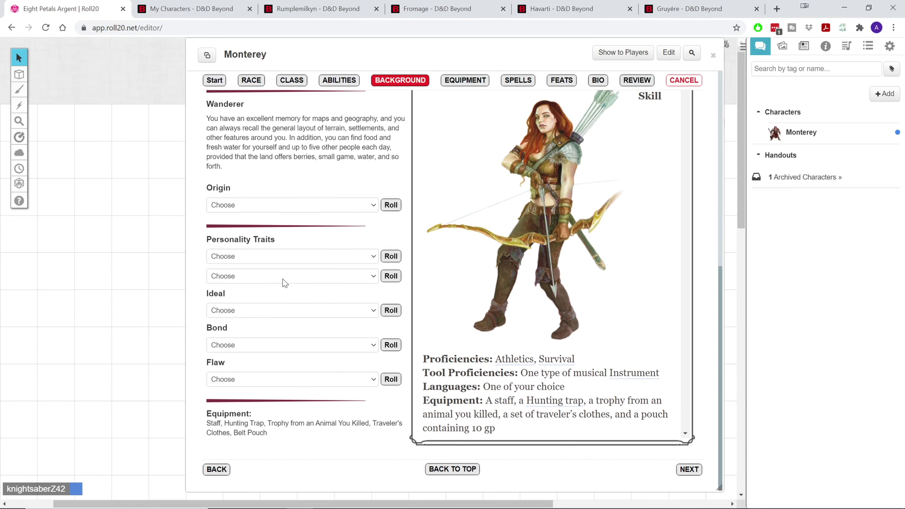
{"action": "left_click", "coordinate": [293, 256]}
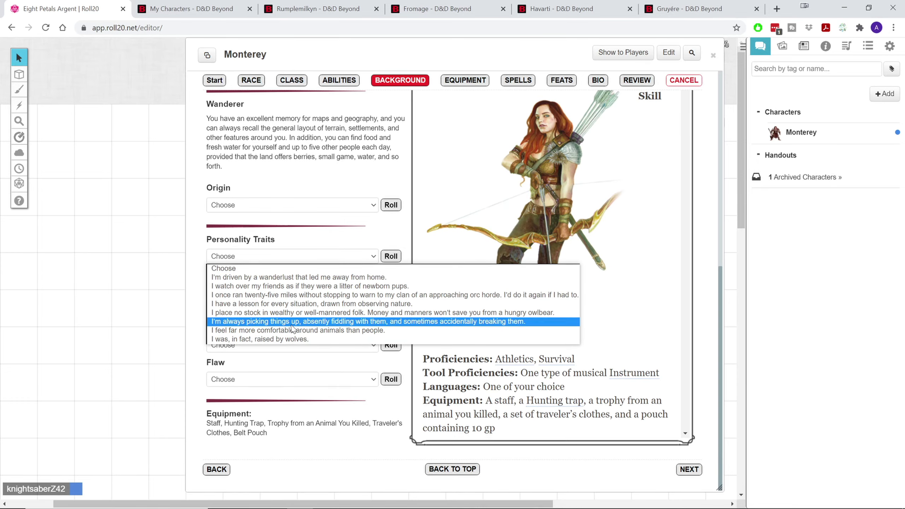
{"action": "left_click", "coordinate": [291, 278]}
{"action": "left_click", "coordinate": [309, 276]}
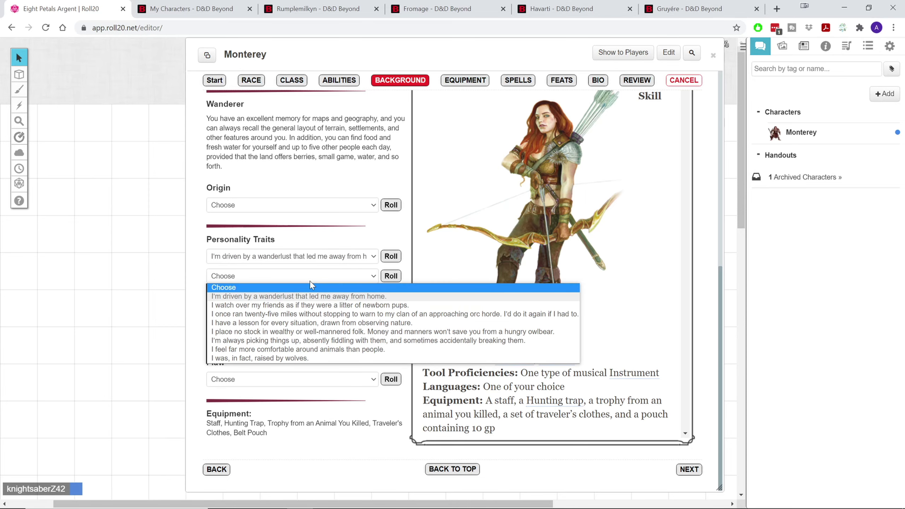
{"action": "left_click", "coordinate": [286, 333]}
{"action": "left_click", "coordinate": [269, 331]}
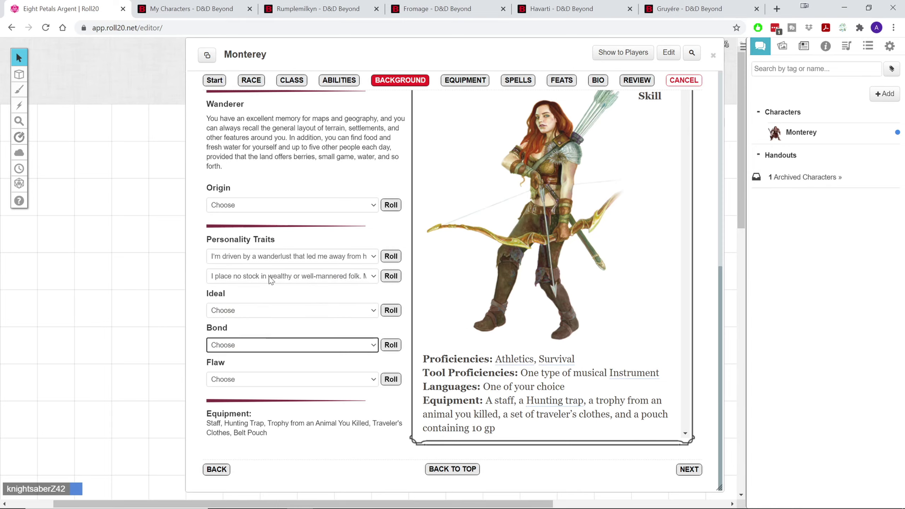
Look over the available ideals and bonds without selecting any of them
{"action": "left_click", "coordinate": [267, 311]}
{"action": "left_click", "coordinate": [267, 311]}
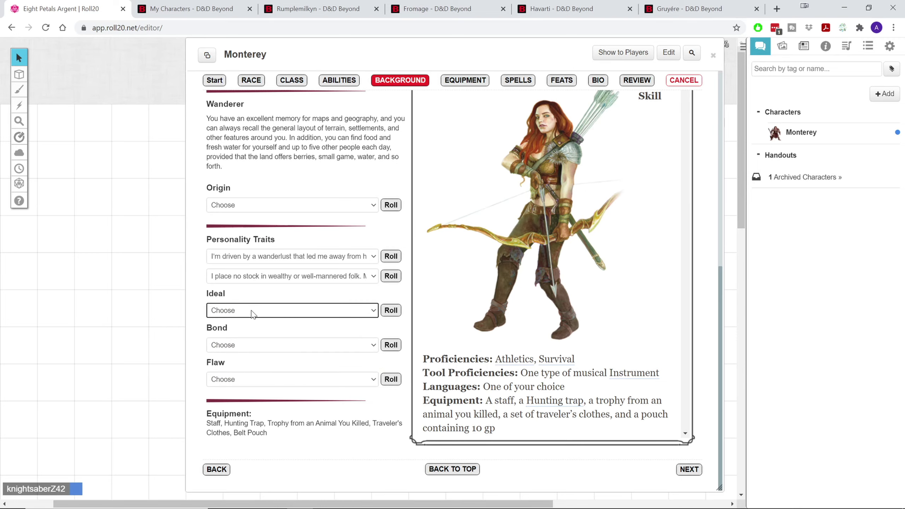
{"action": "left_click", "coordinate": [227, 329]}
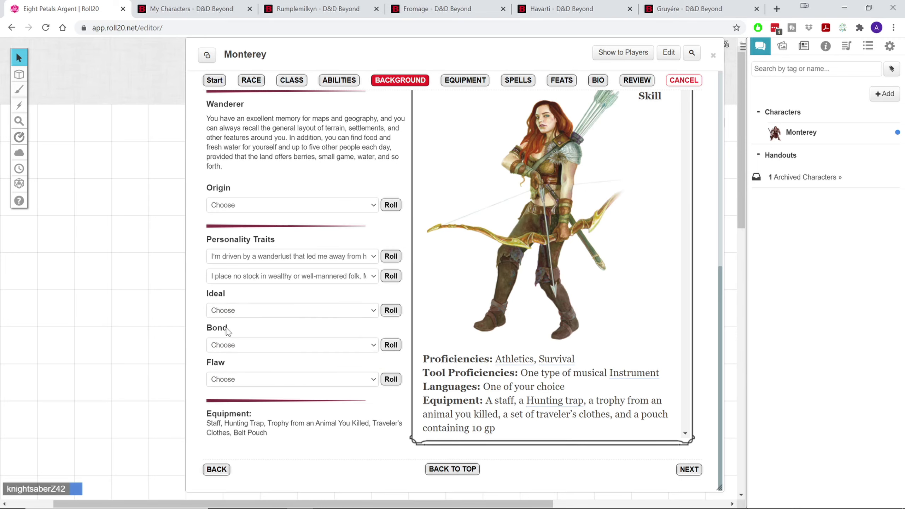
{"action": "left_click", "coordinate": [332, 348]}
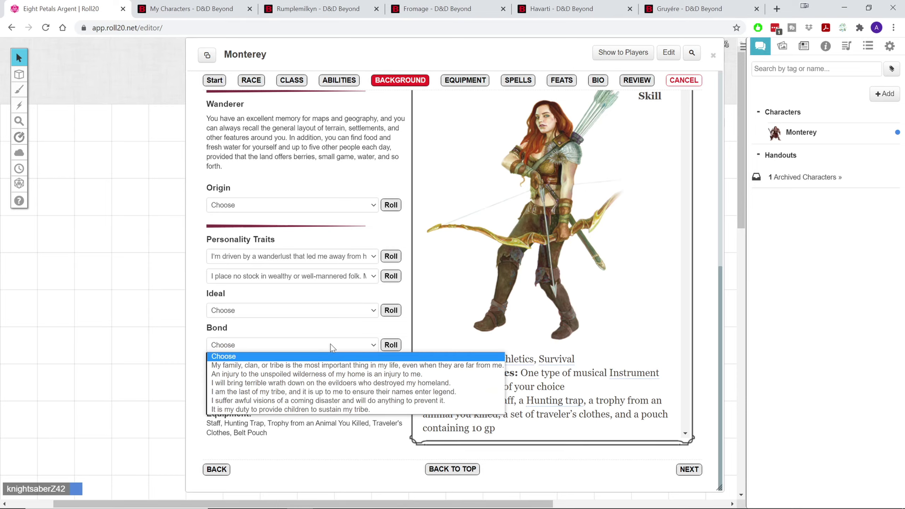
{"action": "left_click", "coordinate": [332, 348]}
{"action": "left_click", "coordinate": [329, 327]}
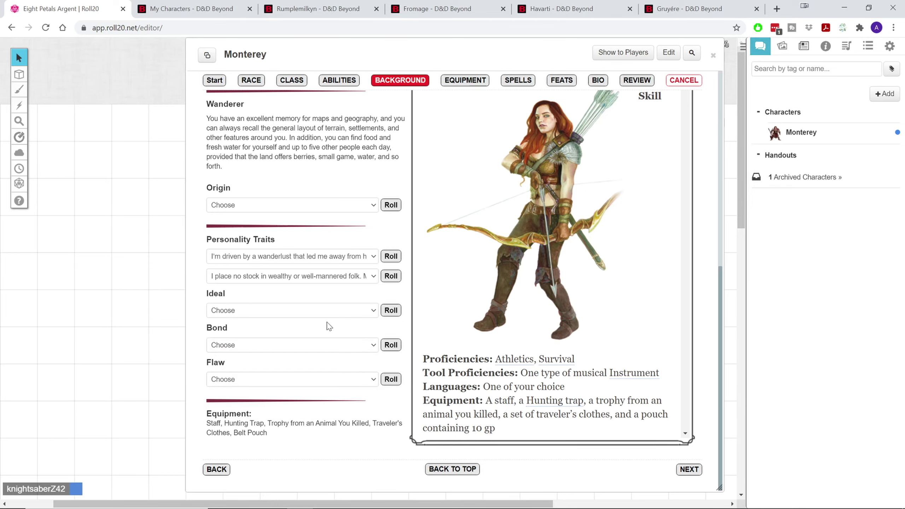
Set the flaw to "Violence is my answer to almost any challenge." and continue to the equipment stage
{"action": "left_click", "coordinate": [309, 379]}
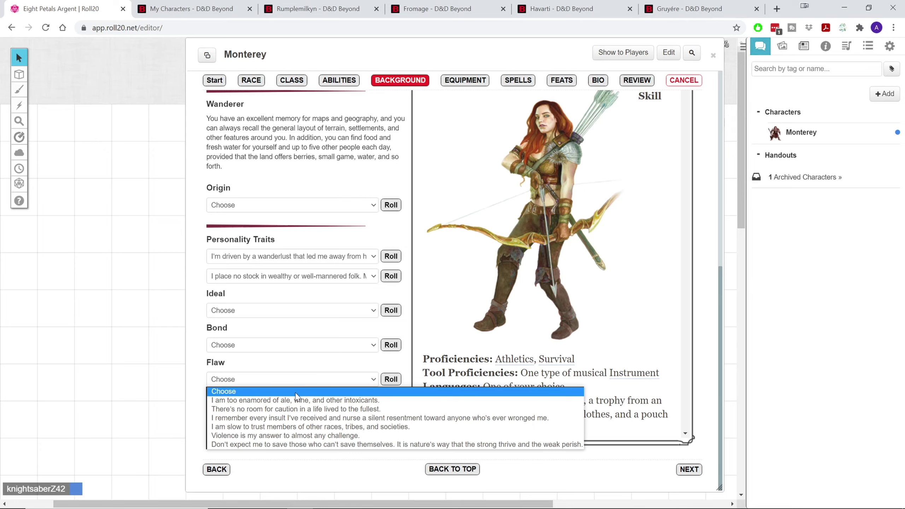
{"action": "left_click", "coordinate": [300, 369]}
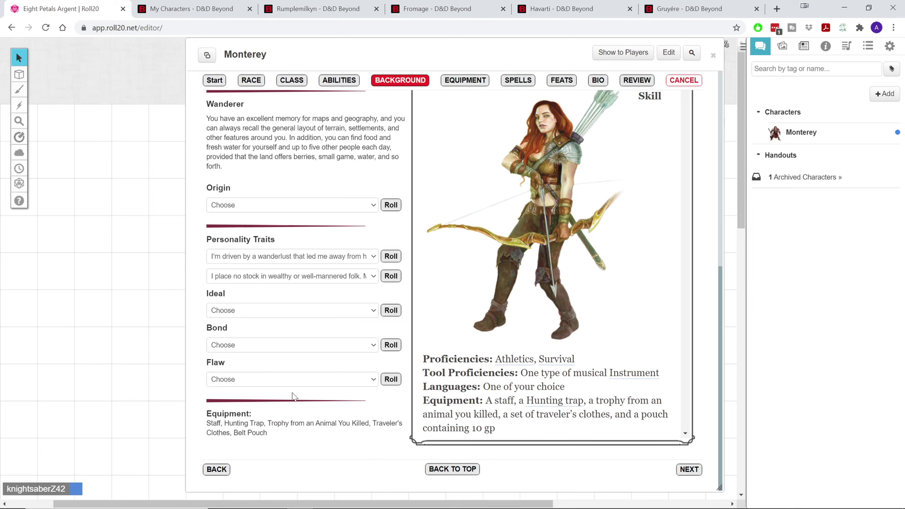
{"action": "left_click", "coordinate": [292, 383]}
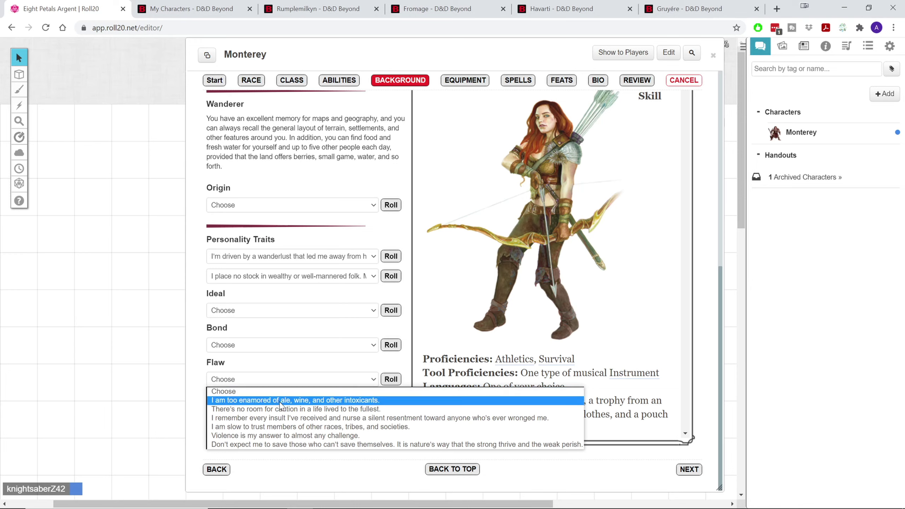
{"action": "left_click", "coordinate": [345, 436]}
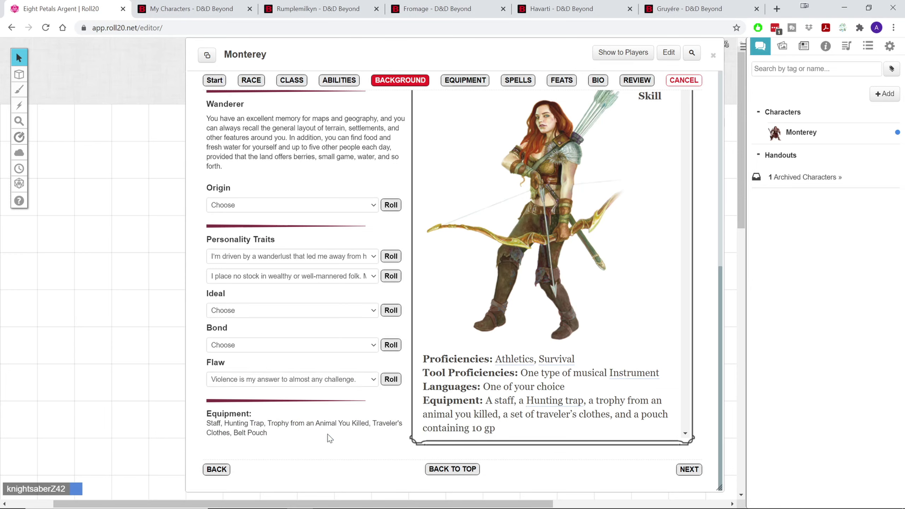
{"action": "left_click", "coordinate": [688, 468]}
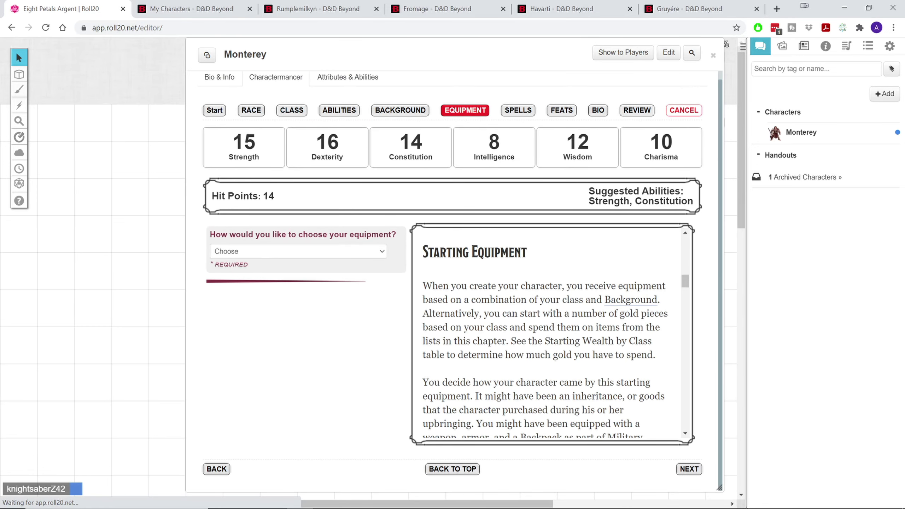
Use Class Equipment as the equipment method and take Greataxe (SRD) as the martial weapon
{"action": "left_click", "coordinate": [364, 249]}
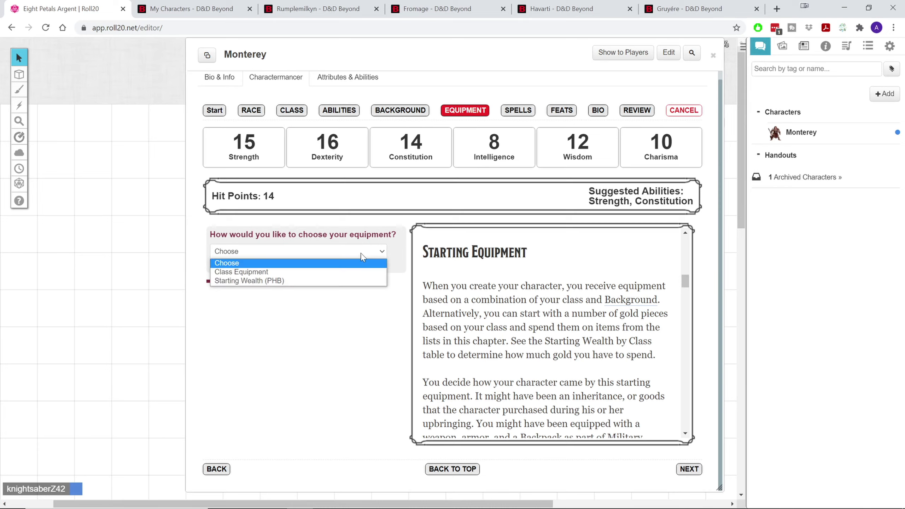
{"action": "left_click", "coordinate": [265, 274]}
{"action": "left_click", "coordinate": [289, 322]}
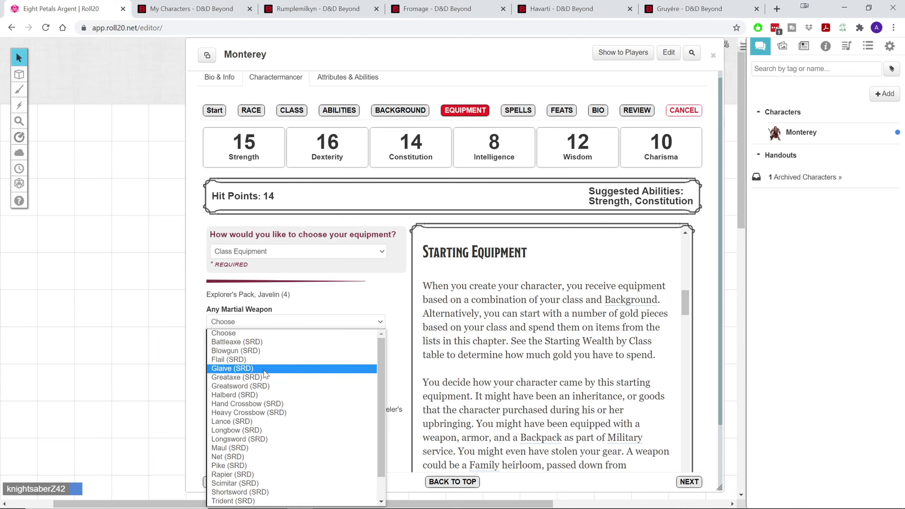
{"action": "scroll", "coordinate": [265, 410], "scroll_direction": "down", "scroll_amount": 2}
{"action": "scroll", "coordinate": [268, 497], "scroll_direction": "up", "scroll_amount": 2}
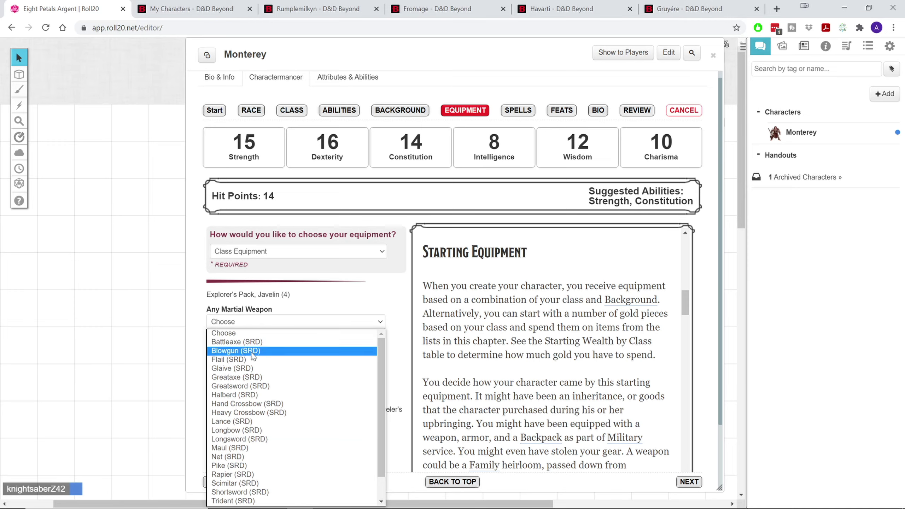
{"action": "left_click", "coordinate": [244, 377]}
Take Handaxe (SRD) as the handaxe or simple weapon choice and continue to the spells stage
{"action": "left_click", "coordinate": [231, 347]}
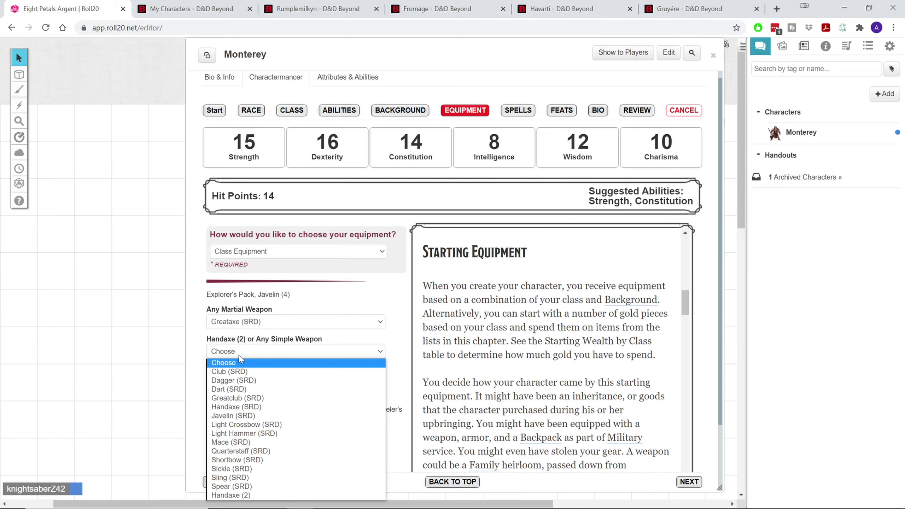
{"action": "left_click", "coordinate": [235, 407]}
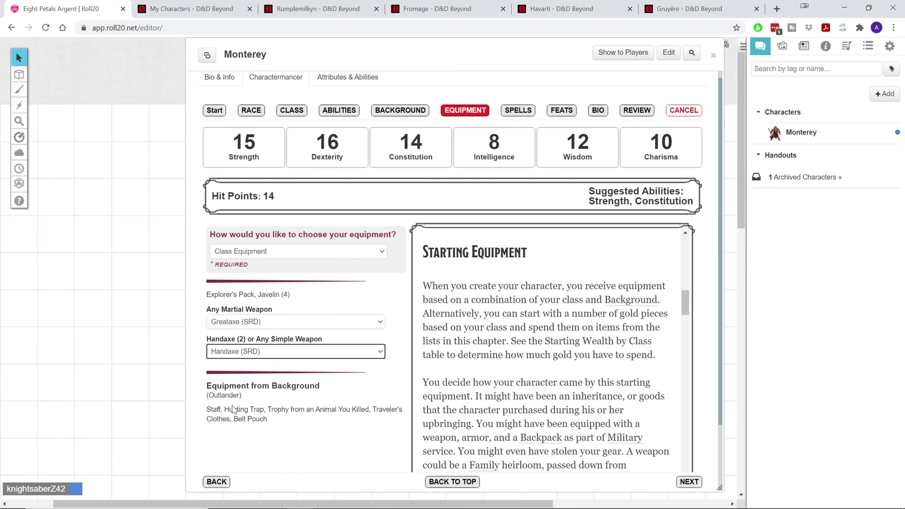
{"action": "scroll", "coordinate": [271, 390], "scroll_direction": "down", "scroll_amount": 2}
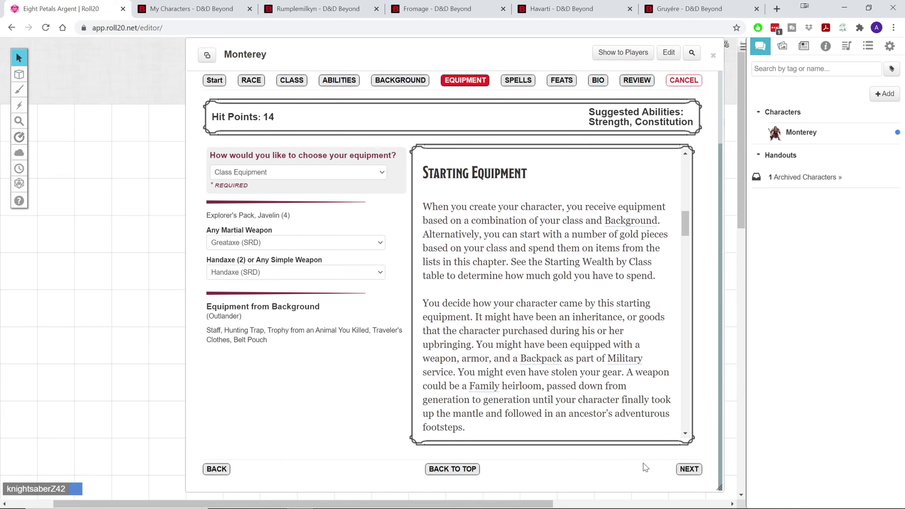
{"action": "left_click", "coordinate": [688, 469]}
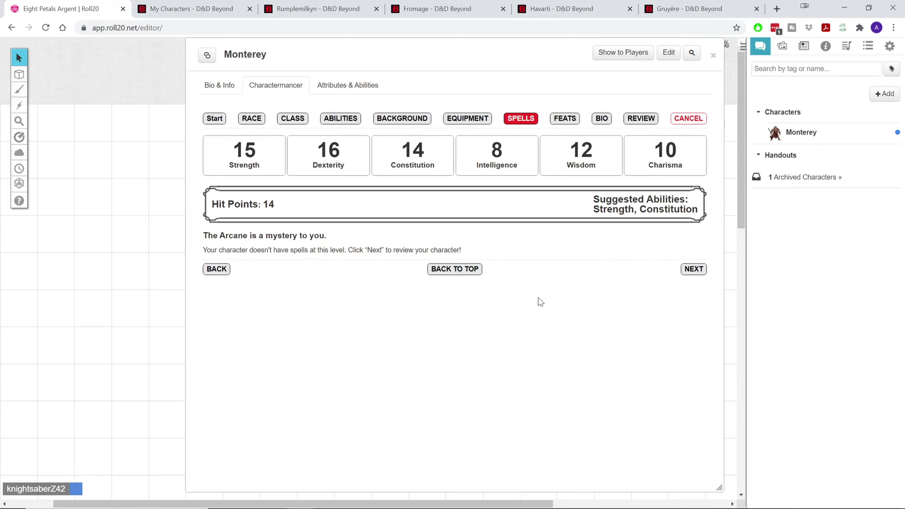
Switch to D&D Beyond, bring up the full listing of all spells, and return to Monterey in Roll20
{"action": "left_click", "coordinate": [196, 11]}
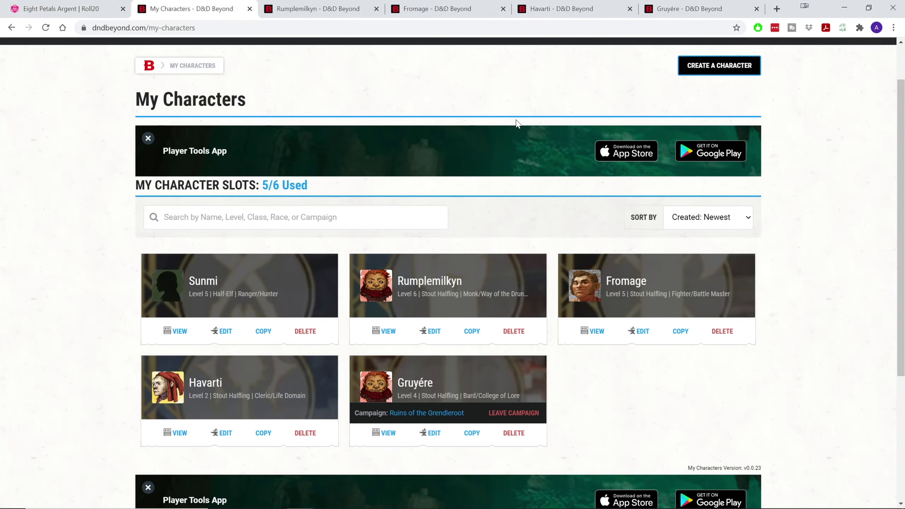
{"action": "scroll", "coordinate": [361, 89], "scroll_direction": "up", "scroll_amount": 2}
{"action": "mouse_move", "coordinate": [228, 90]}
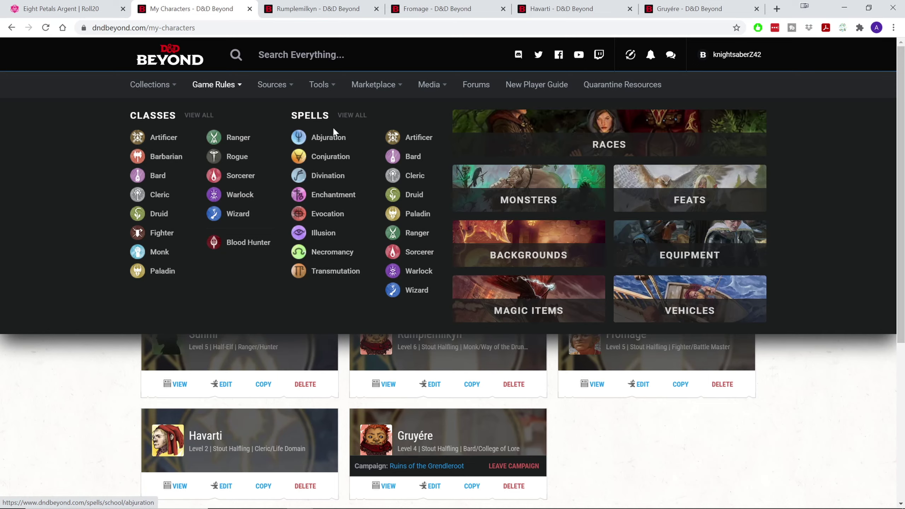
{"action": "left_click", "coordinate": [351, 117]}
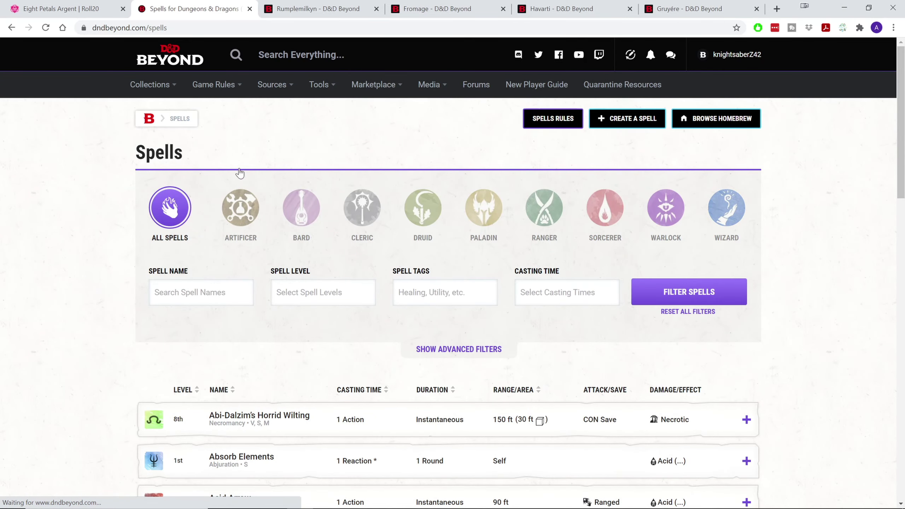
{"action": "key", "text": "ctrl+1"}
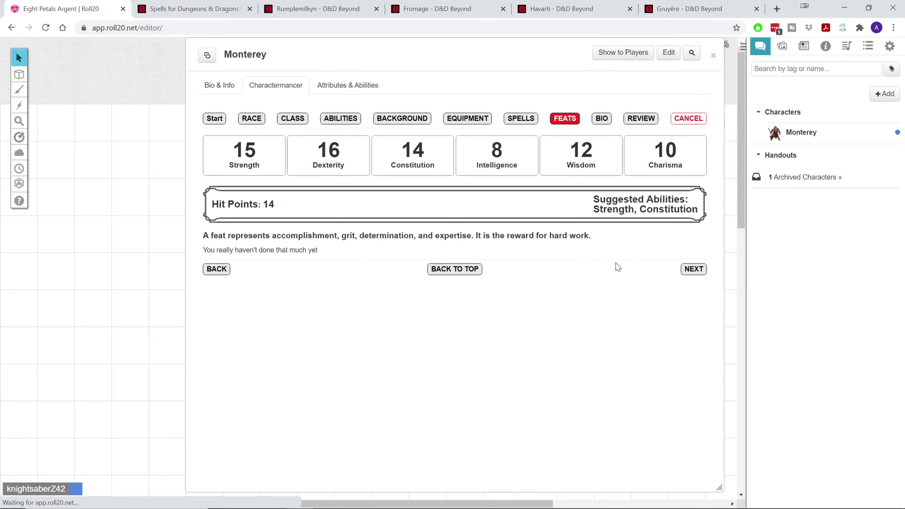
Continue to the bio stage and set Monterey's age to 23, height to 3'4" and weight to 48lbs
{"action": "left_click", "coordinate": [693, 269]}
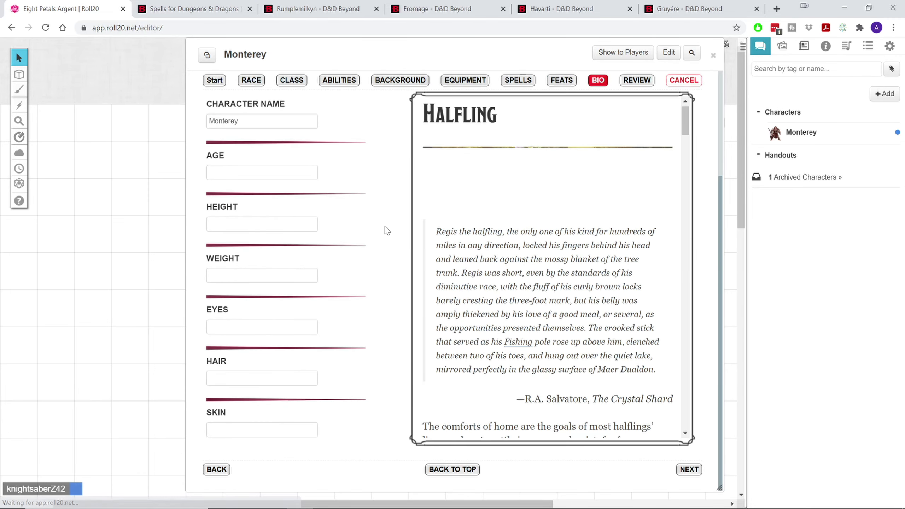
{"action": "left_click", "coordinate": [275, 174]}
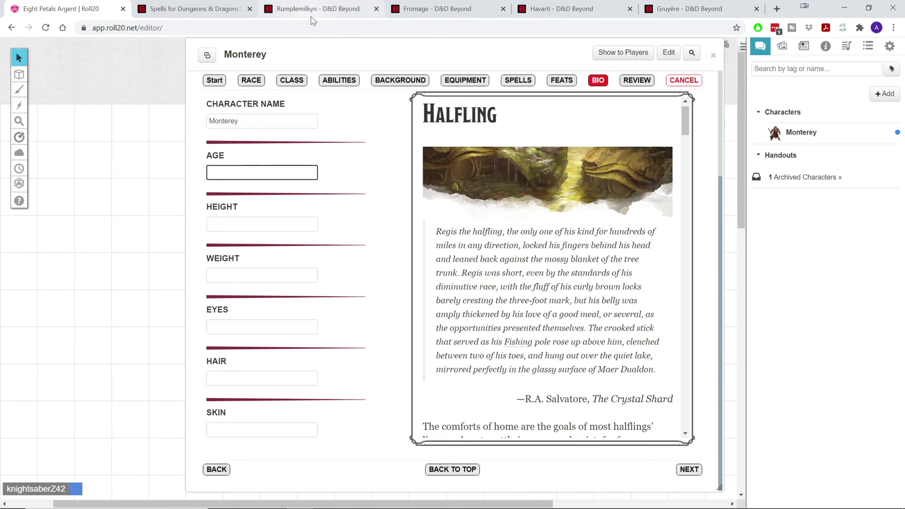
{"action": "type", "text": "25"}
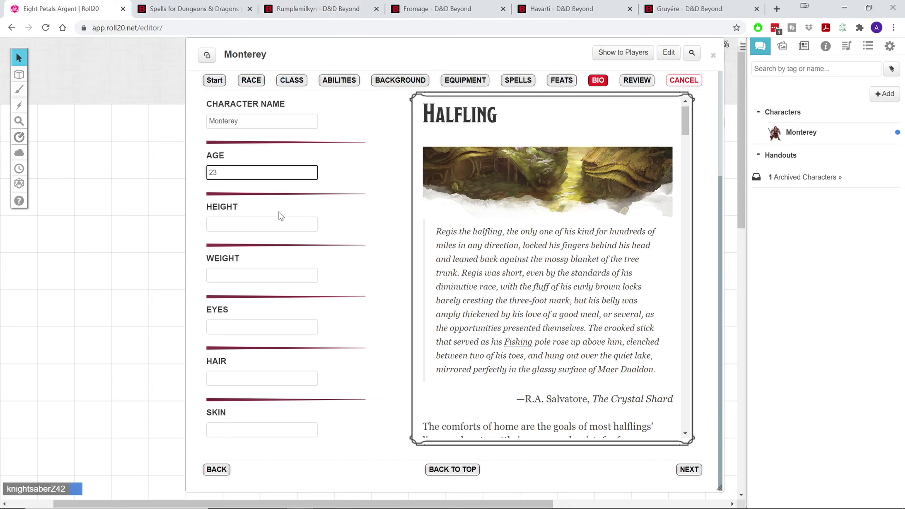
{"action": "left_click", "coordinate": [280, 223]}
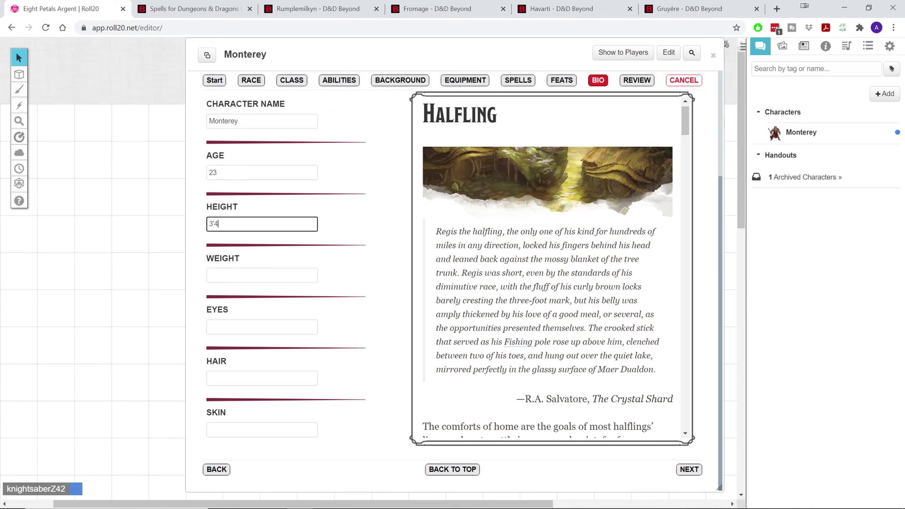
{"action": "left_click", "coordinate": [262, 275]}
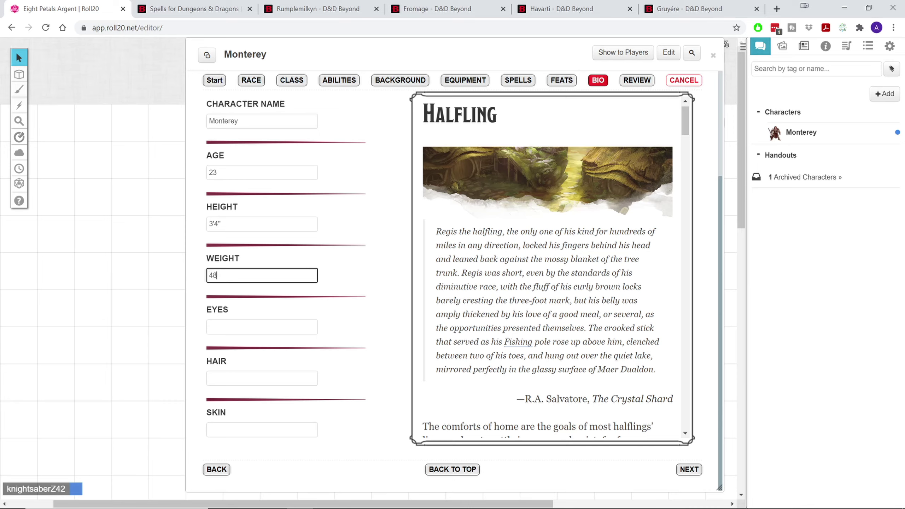
{"action": "left_click", "coordinate": [280, 295]}
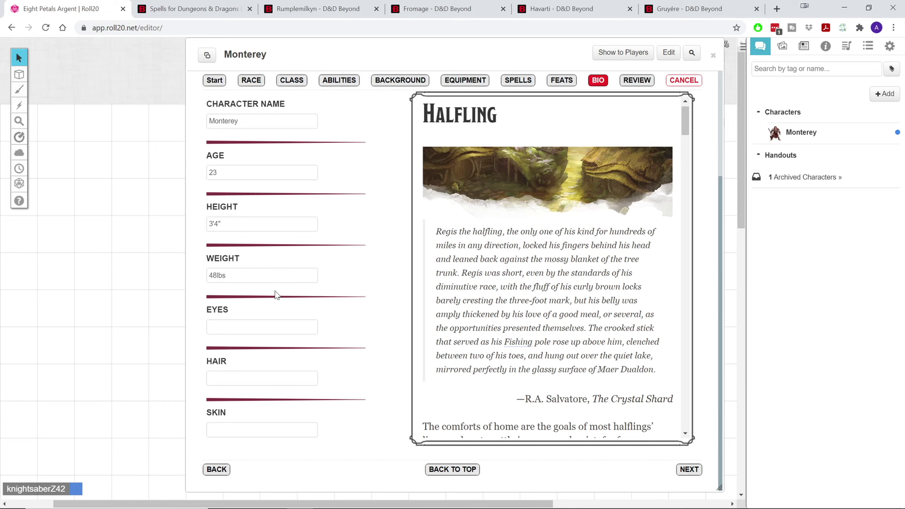
Enter Brown for both Monterey's eyes and hair
{"action": "left_click", "coordinate": [262, 327]}
{"action": "left_click", "coordinate": [289, 377]}
{"action": "type", "text": "Brown"}
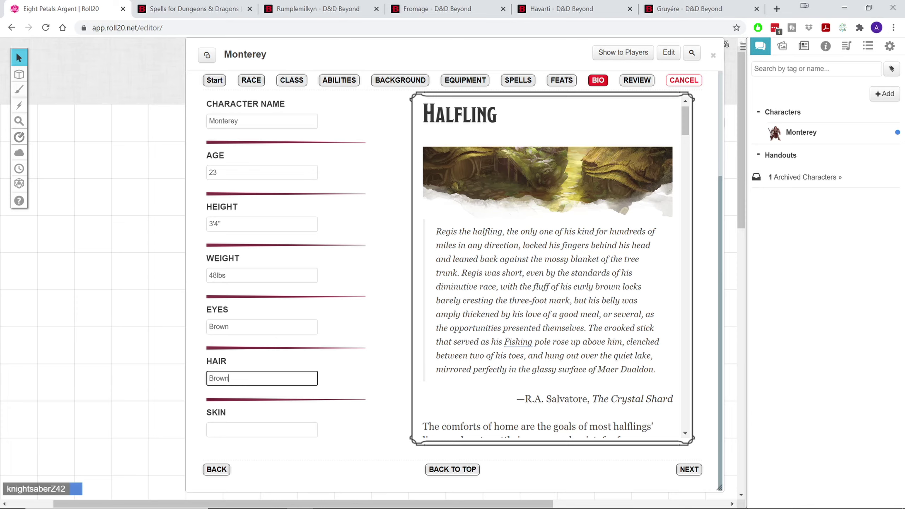
Enter Tanned White as Monterey's skin and continue to the review stage
{"action": "key", "text": "Tab"}
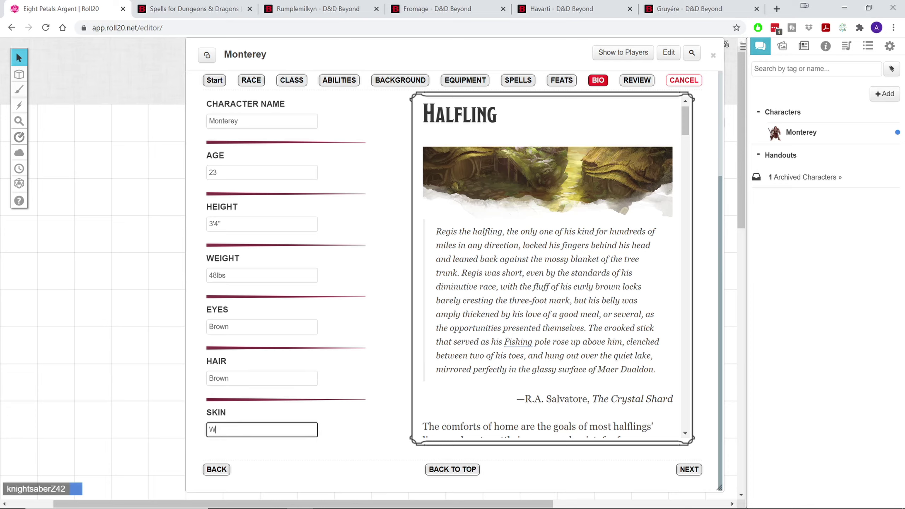
{"action": "type", "text": "White"}
{"action": "key", "text": "BackSpace"}
{"action": "key", "text": "BackSpace"}
{"action": "key", "text": "BackSpace"}
{"action": "key", "text": "BackSpace"}
{"action": "type", "text": "Tanned White"}
{"action": "left_click", "coordinate": [381, 397]}
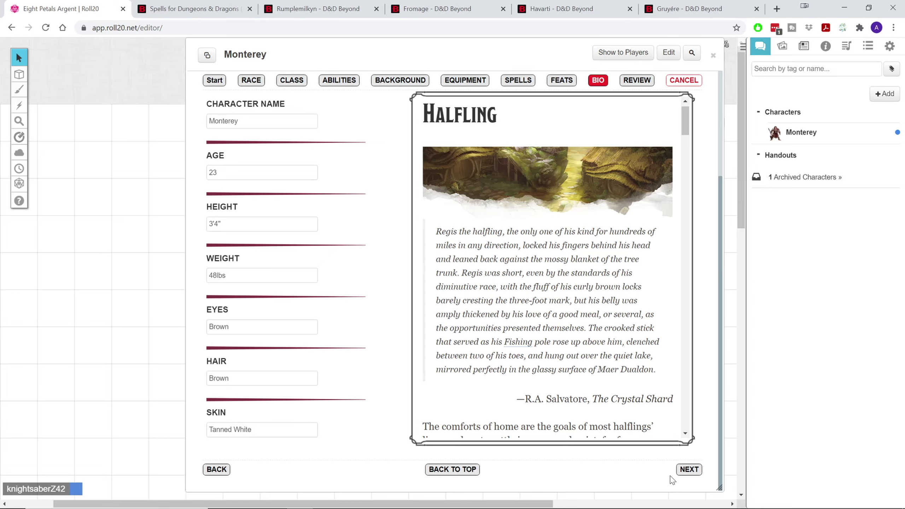
{"action": "left_click", "coordinate": [688, 469]}
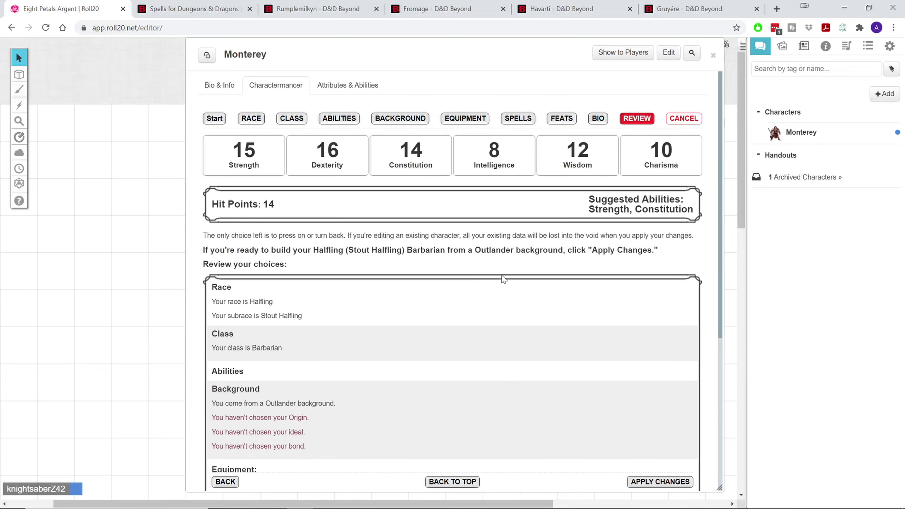
Review Monterey's race, class, background and bio choices, and apply the changes to build the character
{"action": "scroll", "coordinate": [296, 280], "scroll_direction": "down", "scroll_amount": 1}
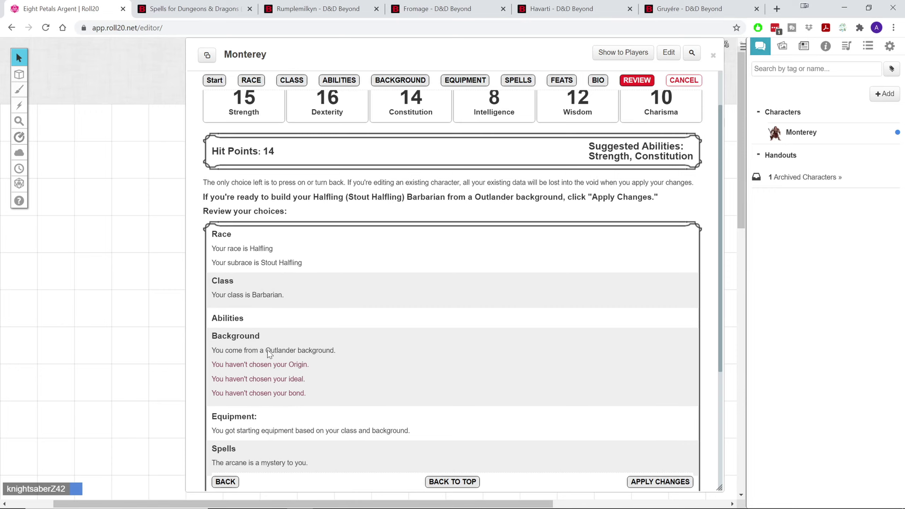
{"action": "scroll", "coordinate": [236, 331], "scroll_direction": "down", "scroll_amount": 2}
{"action": "scroll", "coordinate": [252, 355], "scroll_direction": "down", "scroll_amount": 3}
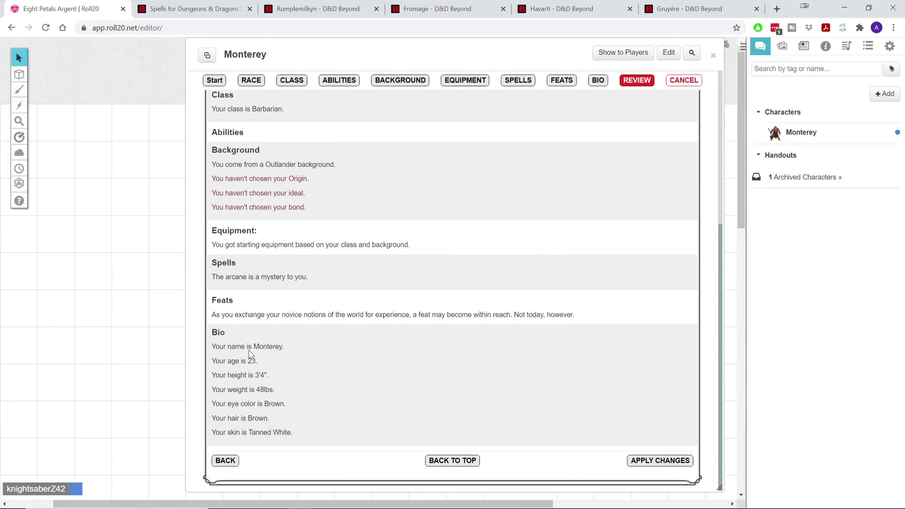
{"action": "scroll", "coordinate": [518, 290], "scroll_direction": "up", "scroll_amount": 7}
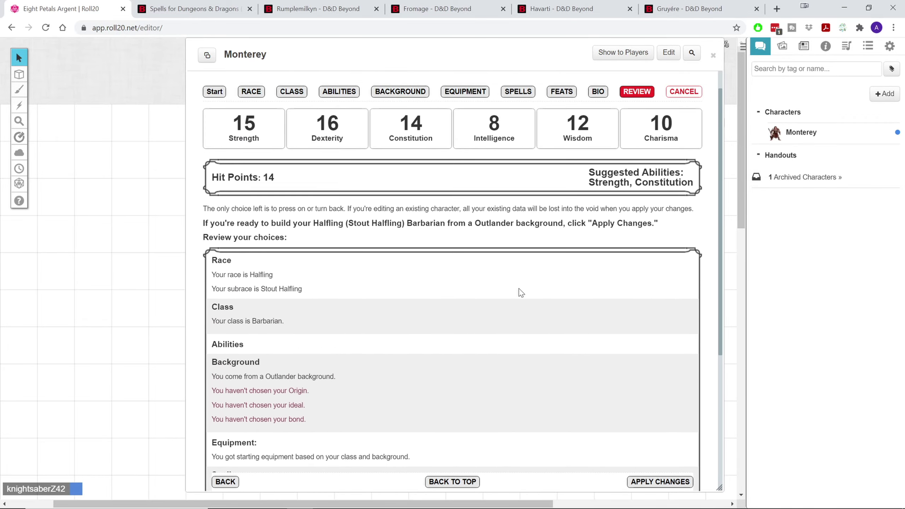
{"action": "scroll", "coordinate": [579, 231], "scroll_direction": "down", "scroll_amount": 4}
{"action": "scroll", "coordinate": [579, 230], "scroll_direction": "down", "scroll_amount": 3}
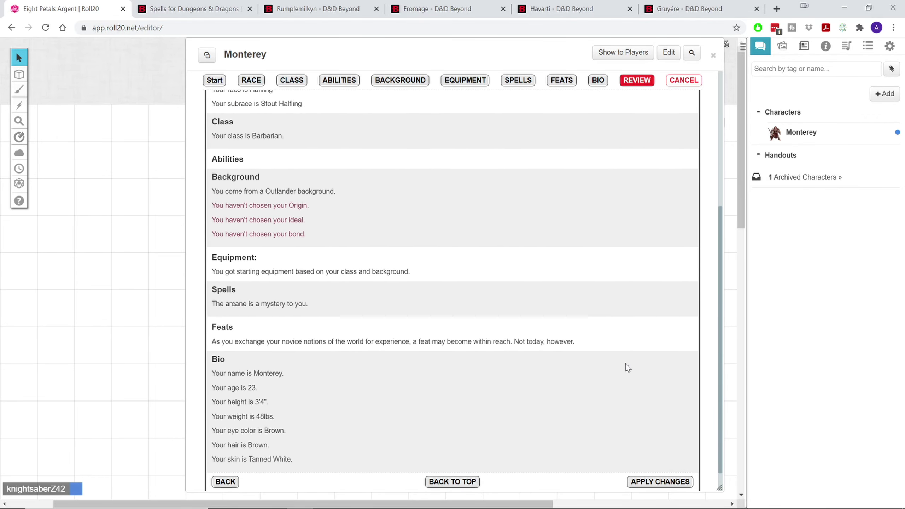
{"action": "left_click", "coordinate": [657, 480]}
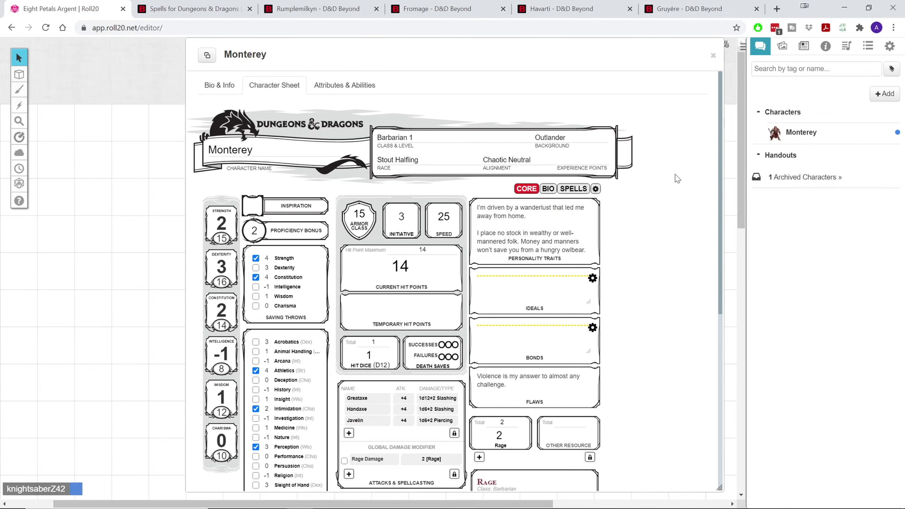
Set Monterey's Dexterity score to 15 and look over the sheet's skills, equipment, proficiencies and traits
{"action": "scroll", "coordinate": [677, 178], "scroll_direction": "down", "scroll_amount": 2}
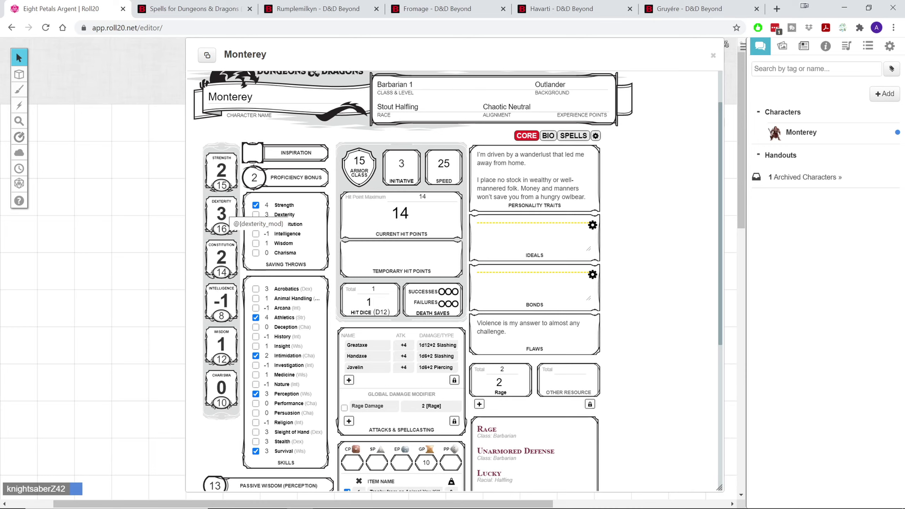
{"action": "left_click", "coordinate": [256, 224]}
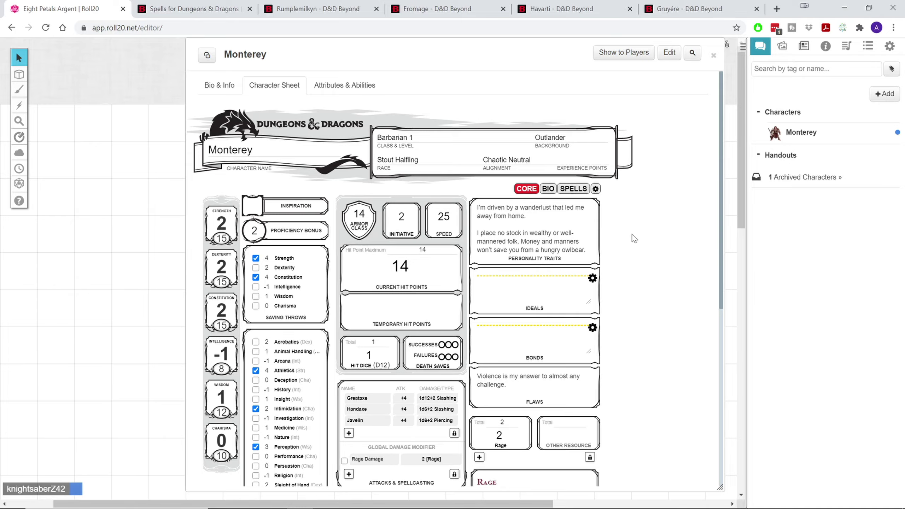
{"action": "scroll", "coordinate": [612, 241], "scroll_direction": "down", "scroll_amount": 6}
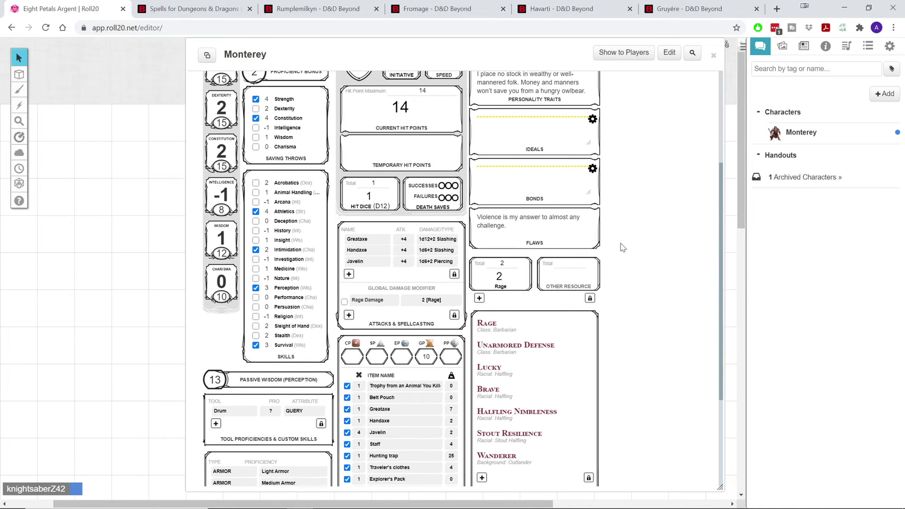
{"action": "scroll", "coordinate": [619, 273], "scroll_direction": "down", "scroll_amount": 2}
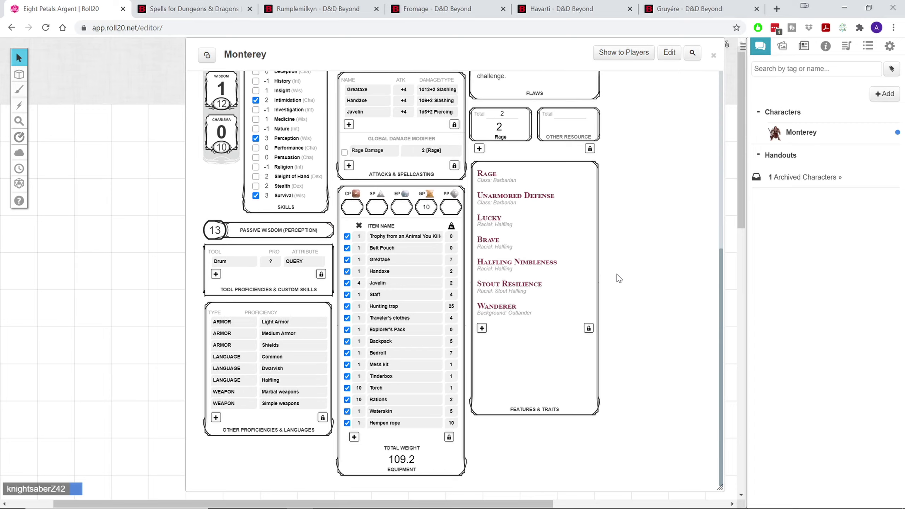
{"action": "scroll", "coordinate": [619, 278], "scroll_direction": "up", "scroll_amount": 8}
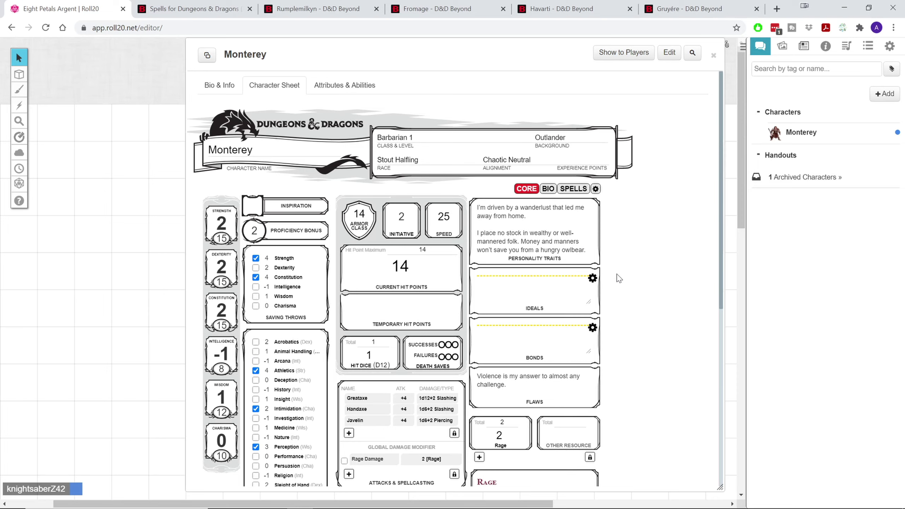
Close Monterey's character sheet and bring up the game's text chat
{"action": "left_click", "coordinate": [711, 55]}
{"action": "left_click", "coordinate": [759, 46]}
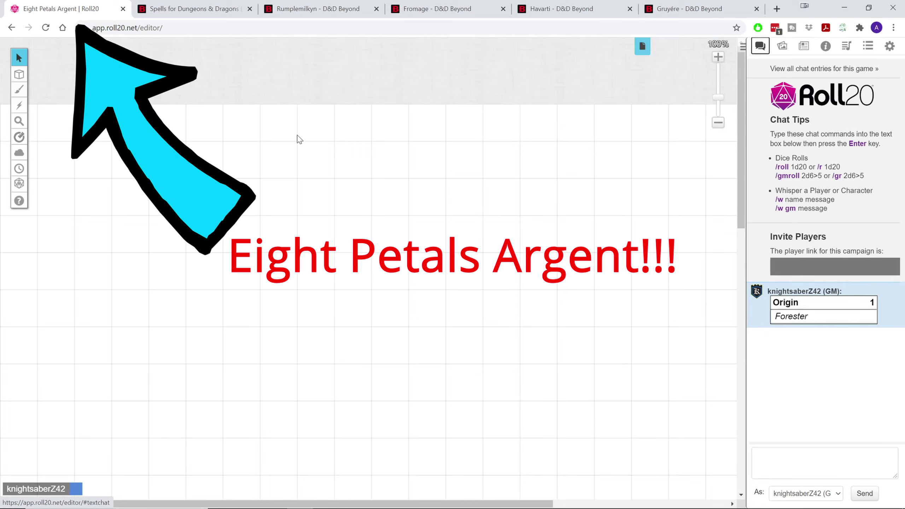
{"action": "left_click_drag", "start_coordinate": [265, 110], "coordinate": [323, 169]}
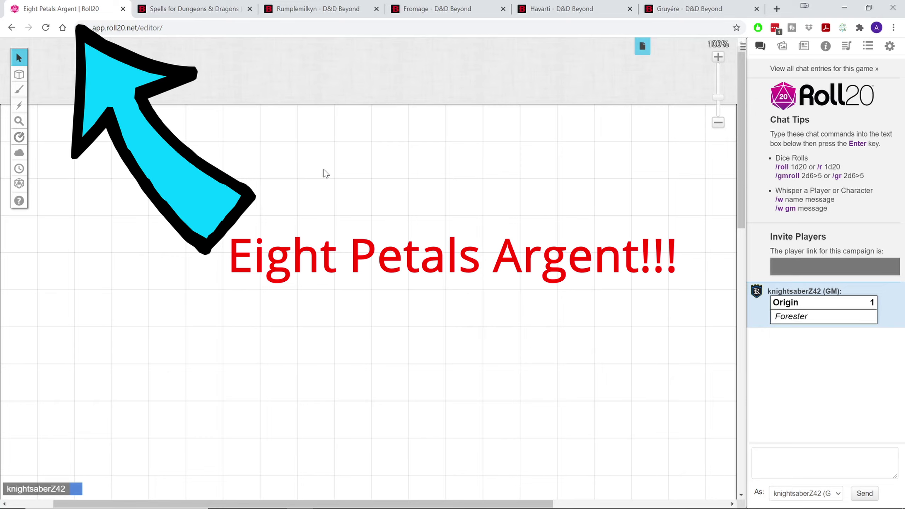